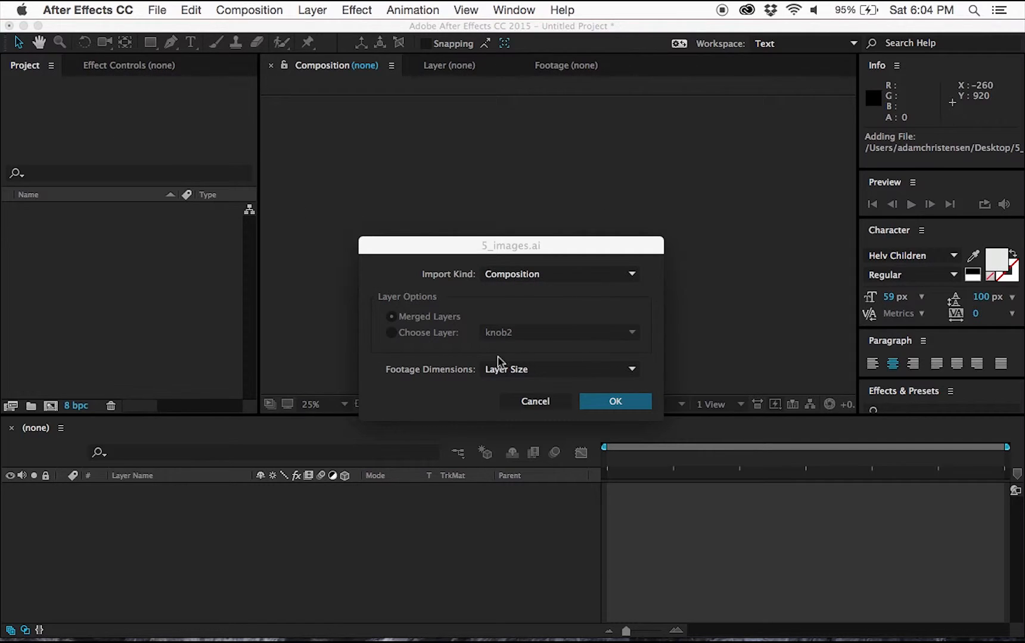
Import 5_images.ai as a composition and open the 5_images composition.
left_click(637, 399)
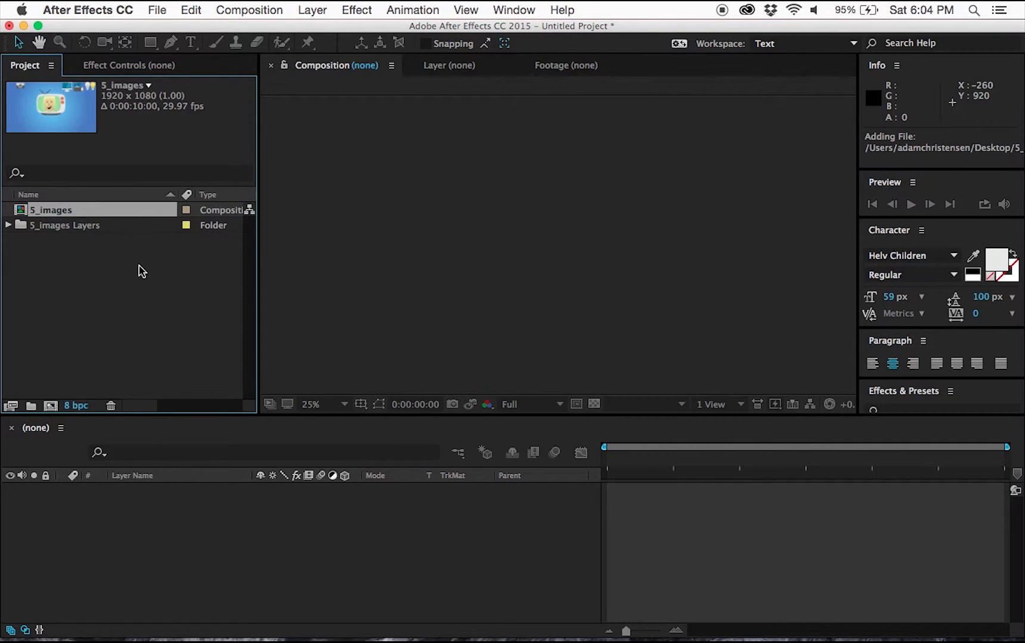
double_click(15, 212)
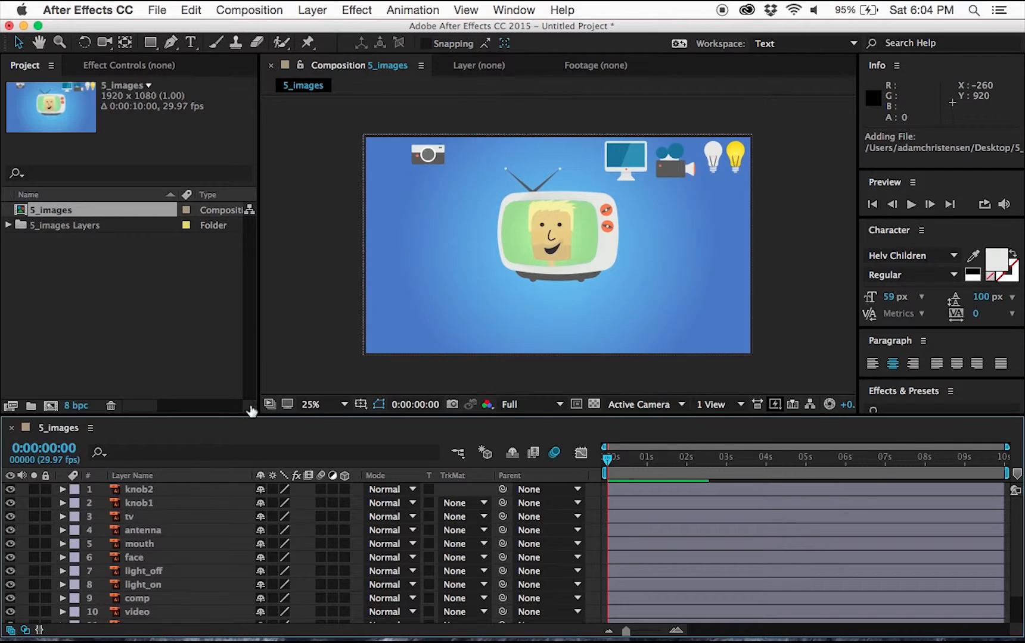
Open the composition settings to review them and close the dialog.
left_click(273, 10)
left_click(298, 54)
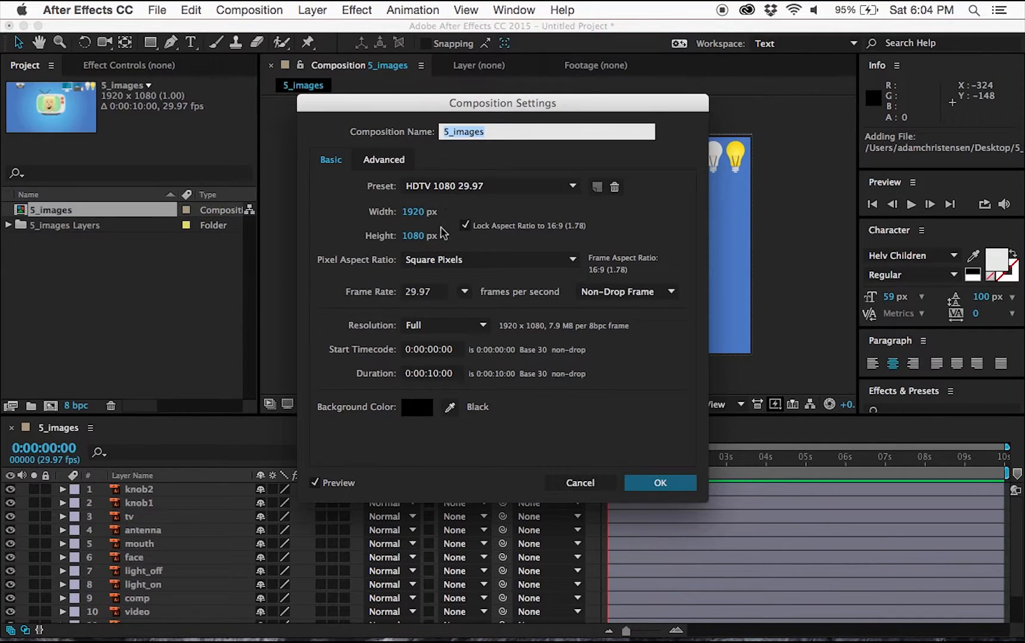
left_click(666, 484)
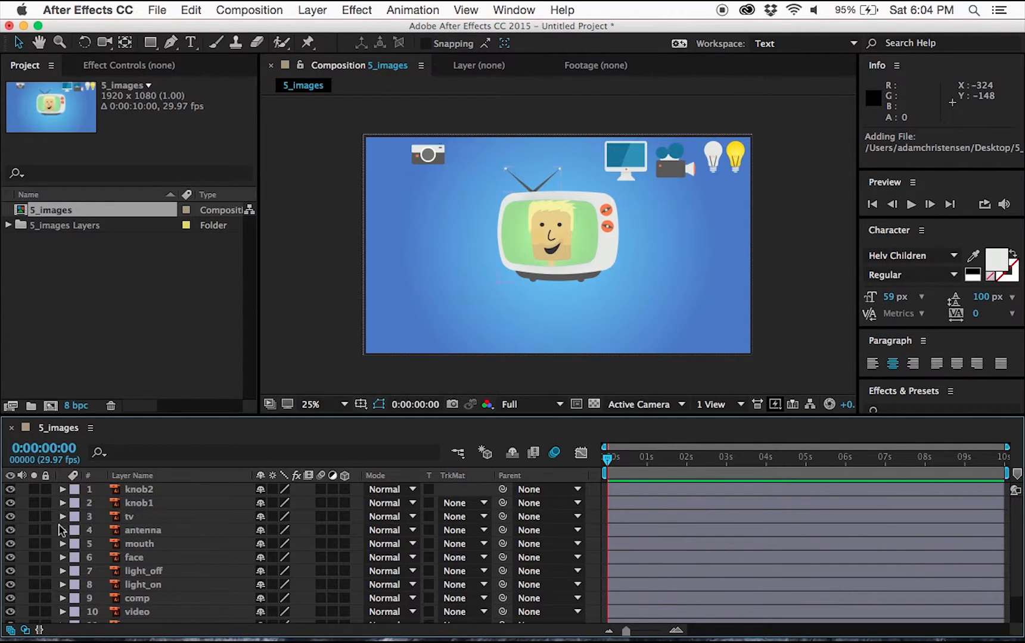
Turn on the continuous rasterize switch for all layers in the composition.
left_click_drag(320, 490, 321, 625)
scroll(414, 534, "up", 2)
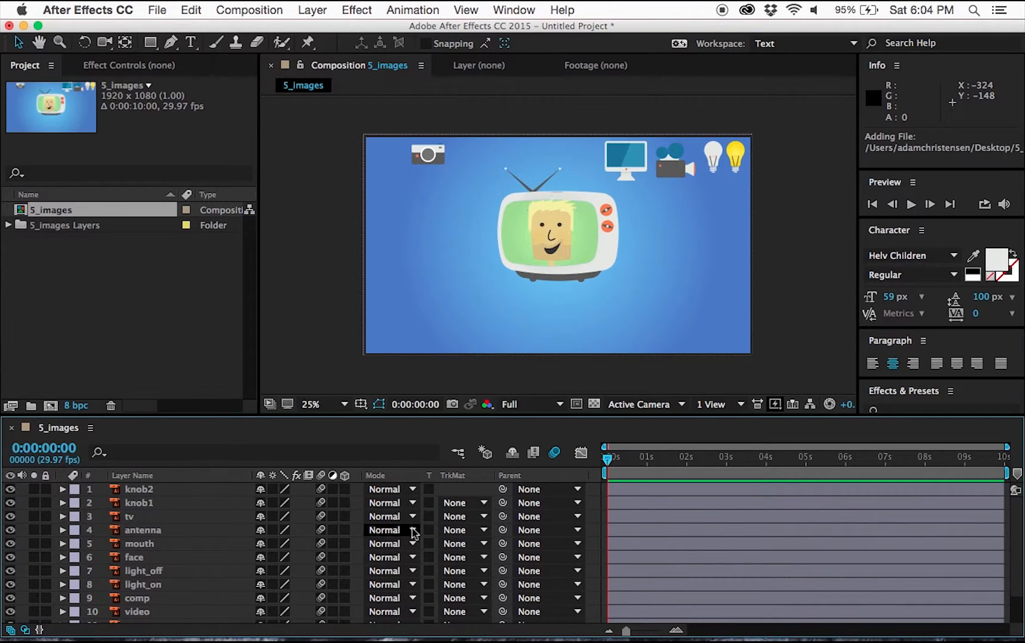
left_click(554, 454)
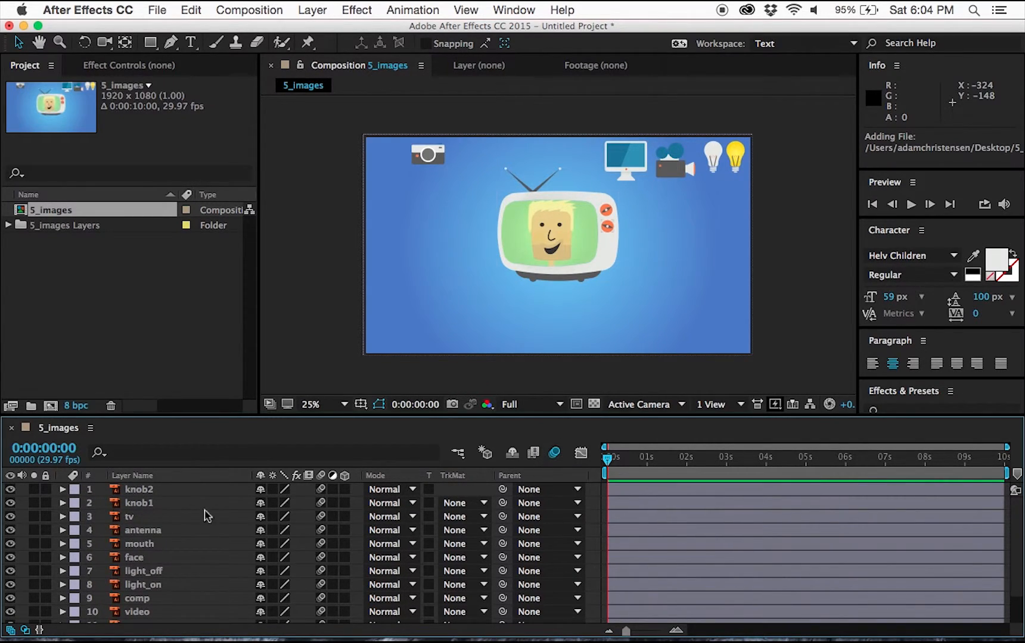
Hide all layers, then make the bg layer visible and lock it.
left_click_drag(10, 489, 9, 627)
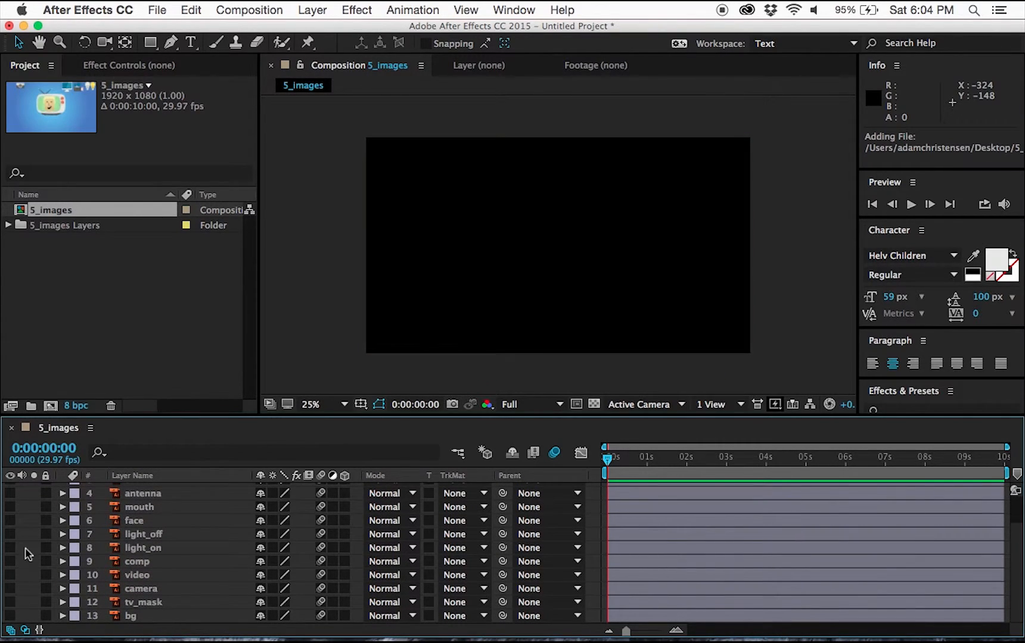
left_click(10, 616)
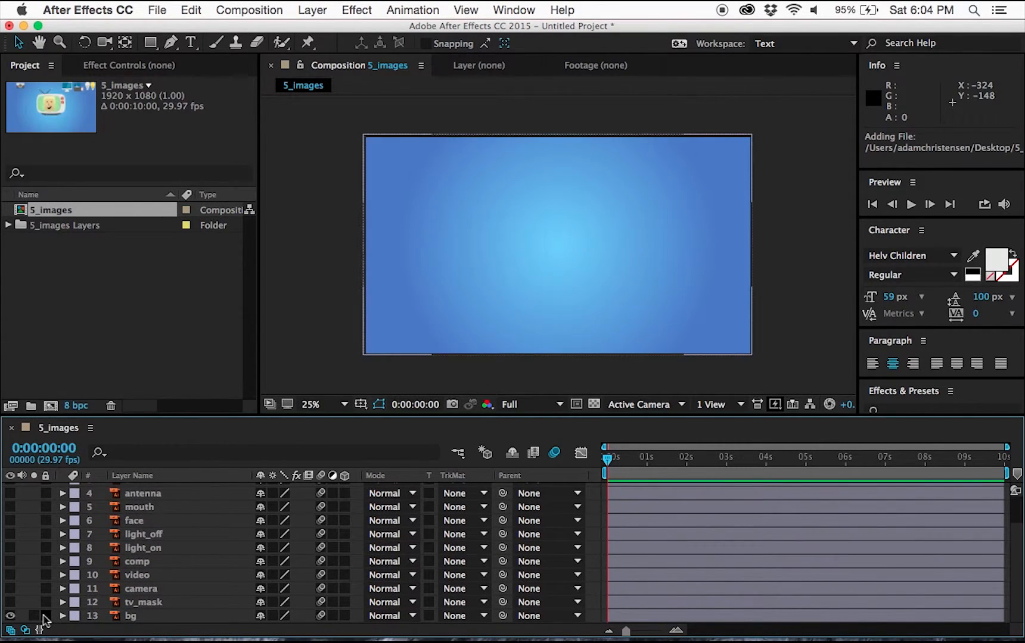
left_click(45, 616)
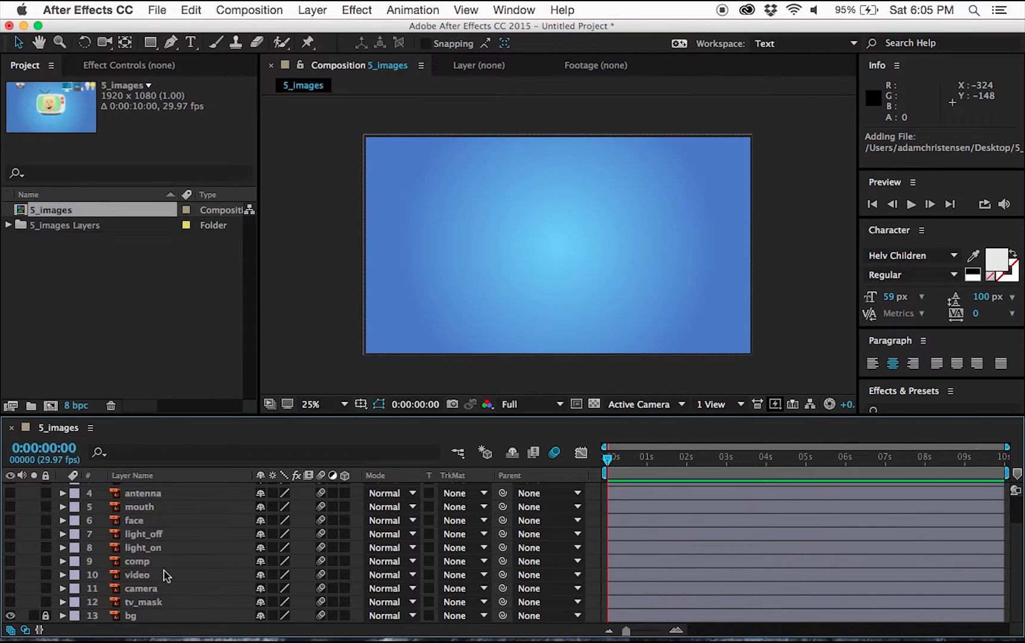
Select the layers knob2 through antenna and make them visible.
scroll(166, 574, "up", 3)
left_click(151, 490)
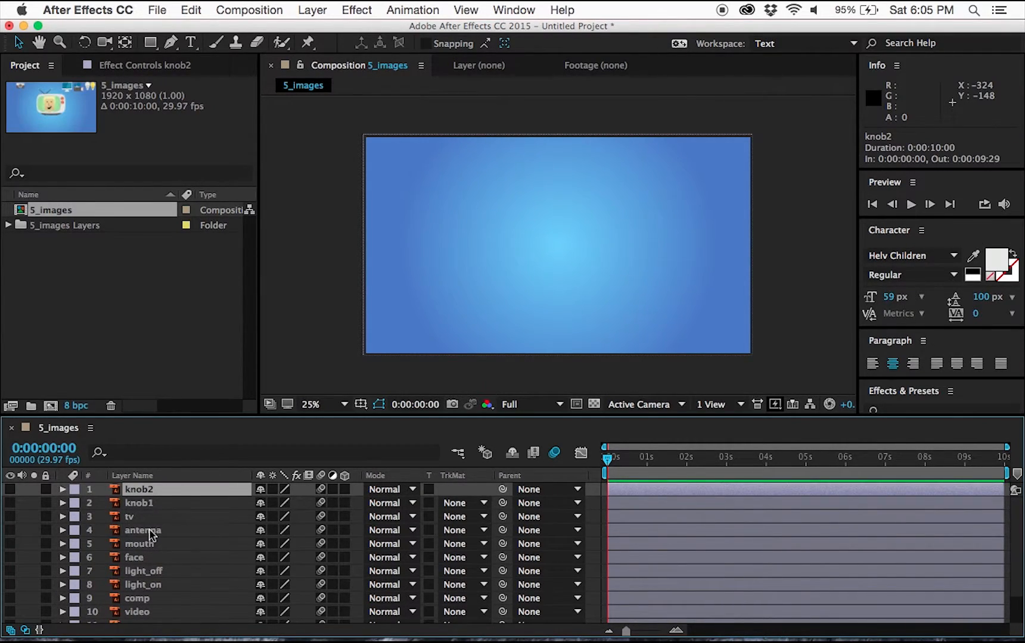
left_click(156, 530, "shift")
left_click_drag(10, 489, 10, 530)
Pre-compose the four selected layers into a new composition named tv.
right_click(149, 489)
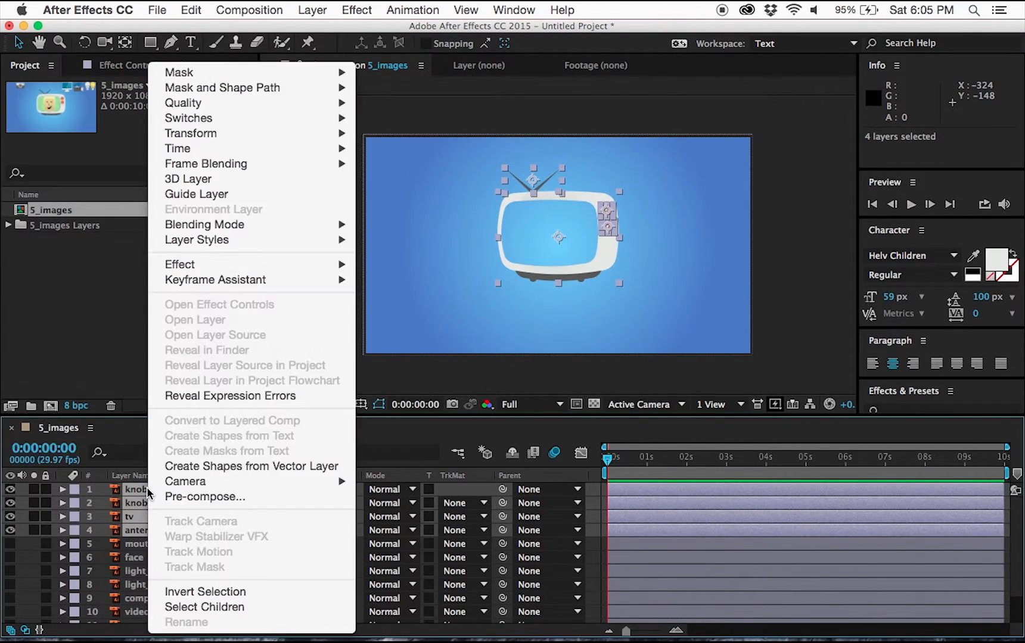
left_click(176, 494)
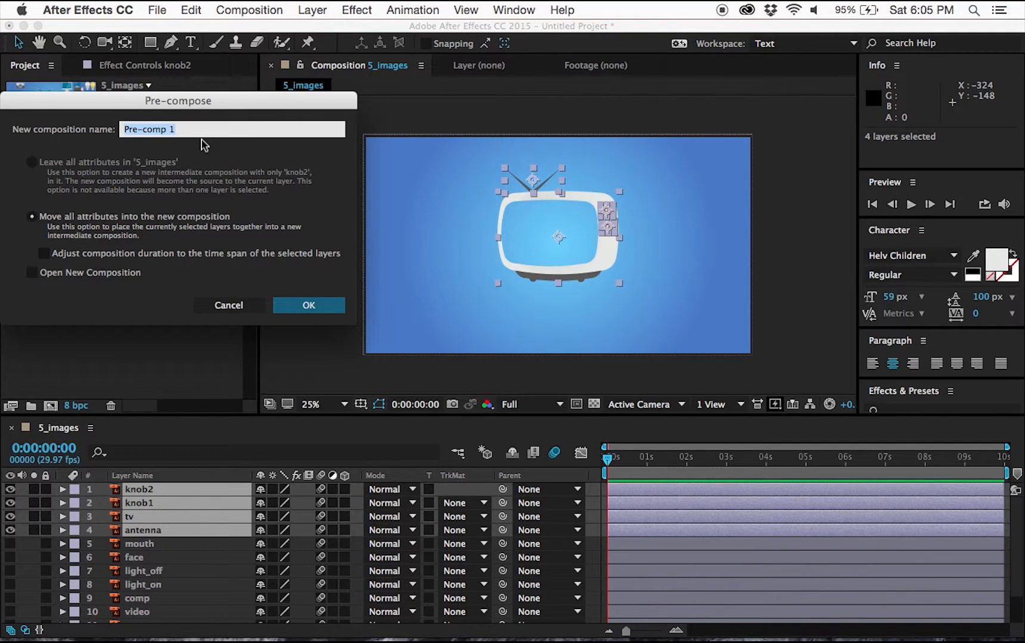
type("tv")
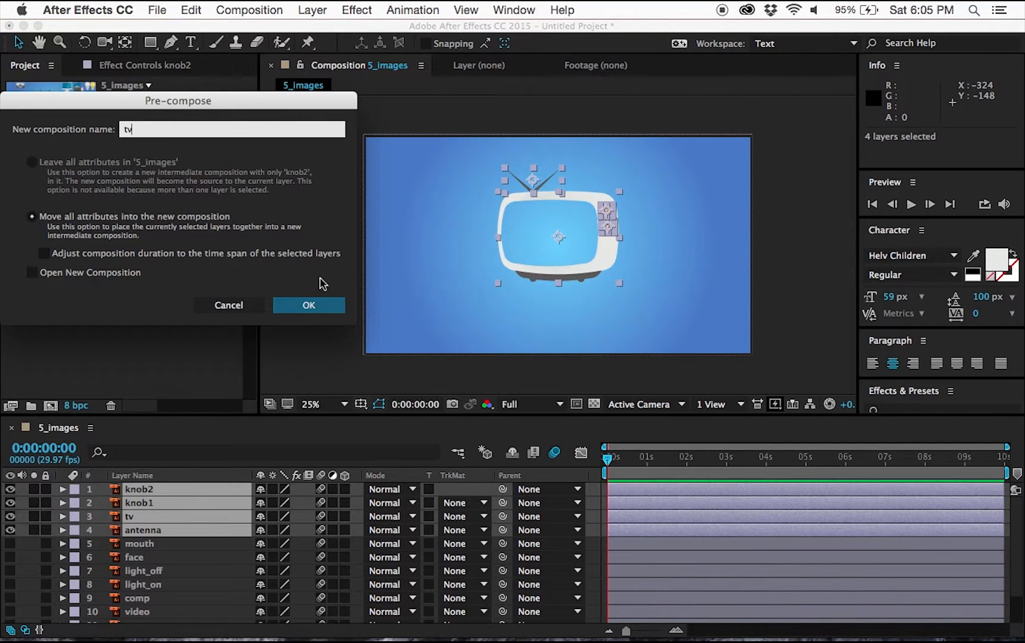
left_click(331, 306)
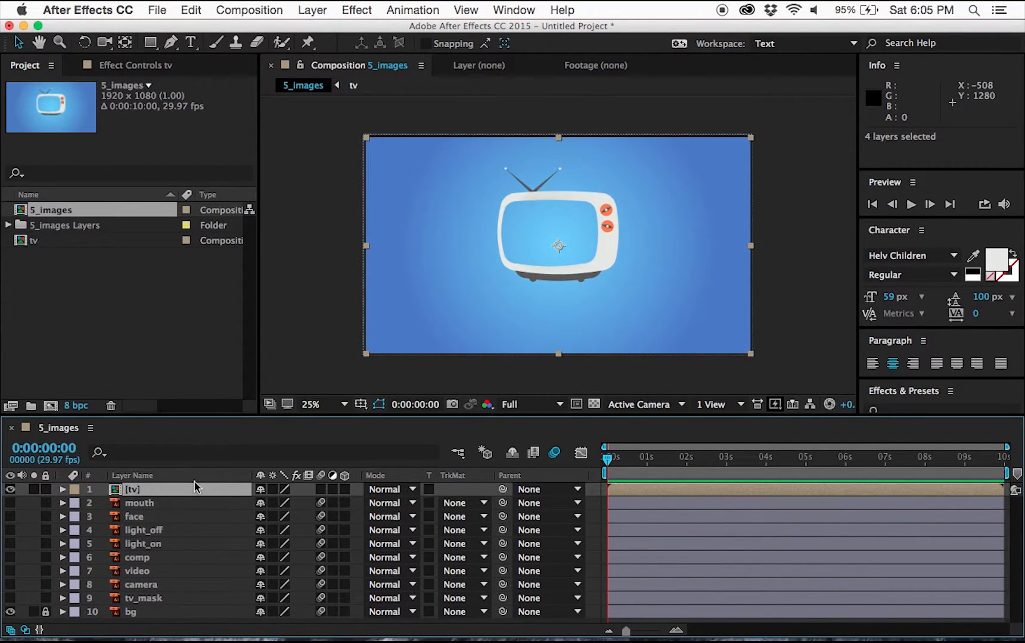
Make the face layer visible and parent the mouth layer to the face layer.
left_click(138, 517)
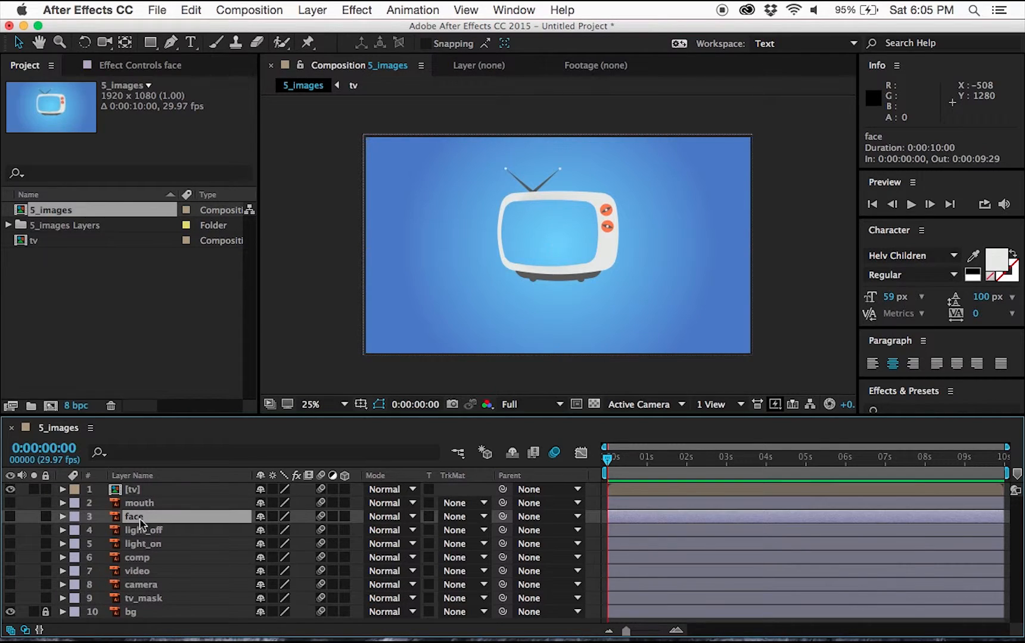
left_click(10, 517)
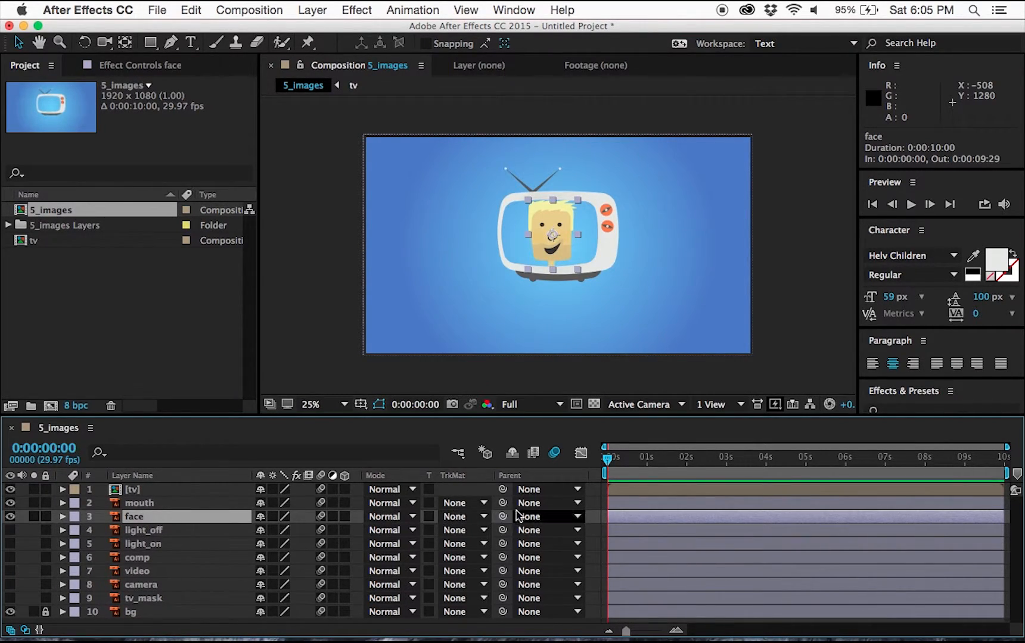
left_click(549, 503)
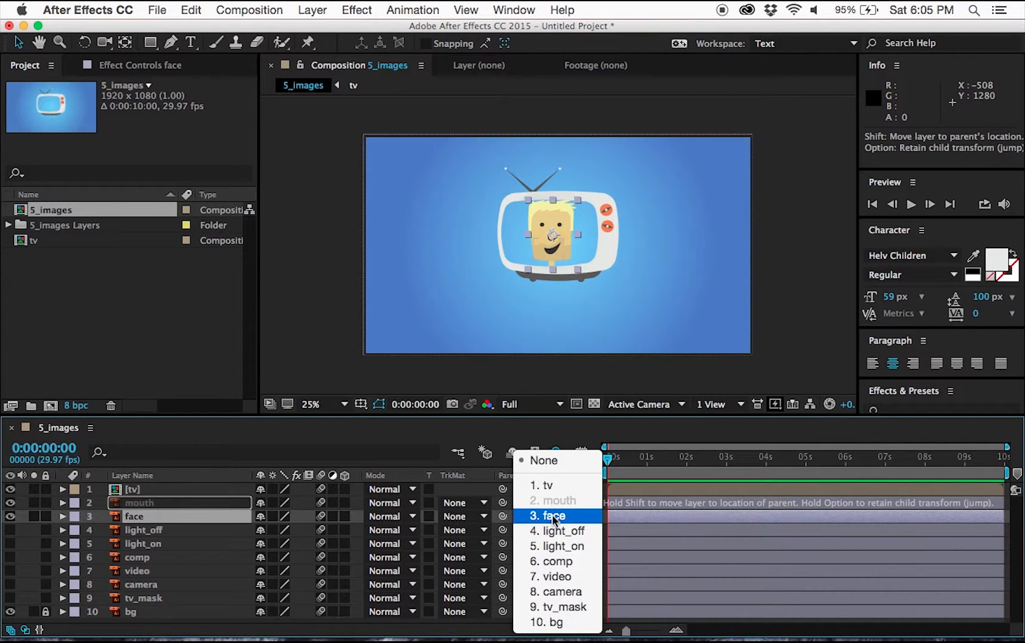
left_click(553, 517)
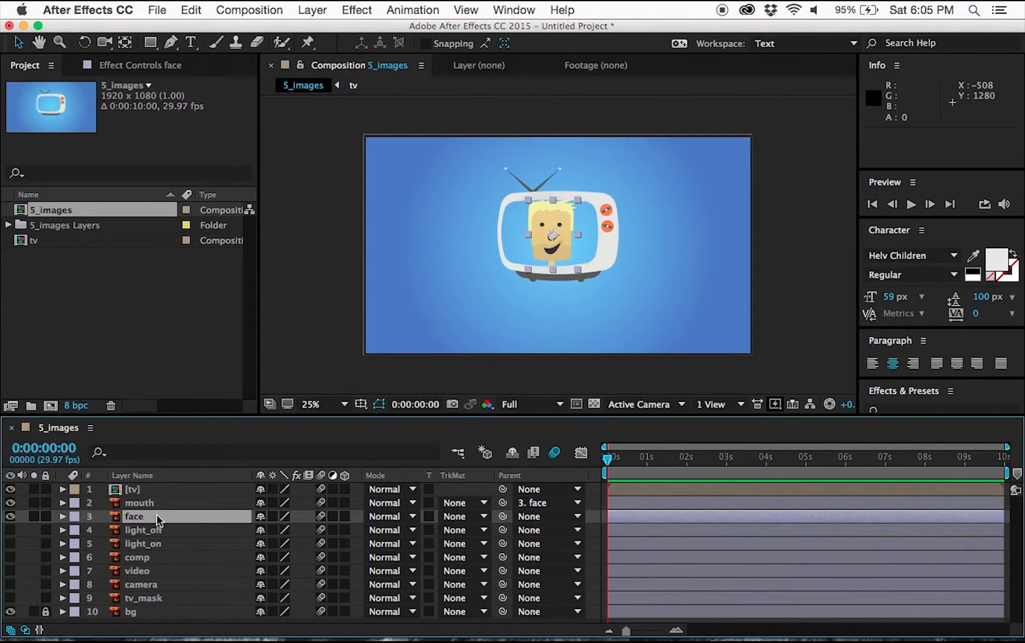
Show the face layer's Position and set a Position keyframe at 0:00:00:15.
key("p")
mouse_move(295, 531)
left_mouse_down()
mouse_move(267, 532)
mouse_move(293, 539)
left_mouse_up()
key("super+z")
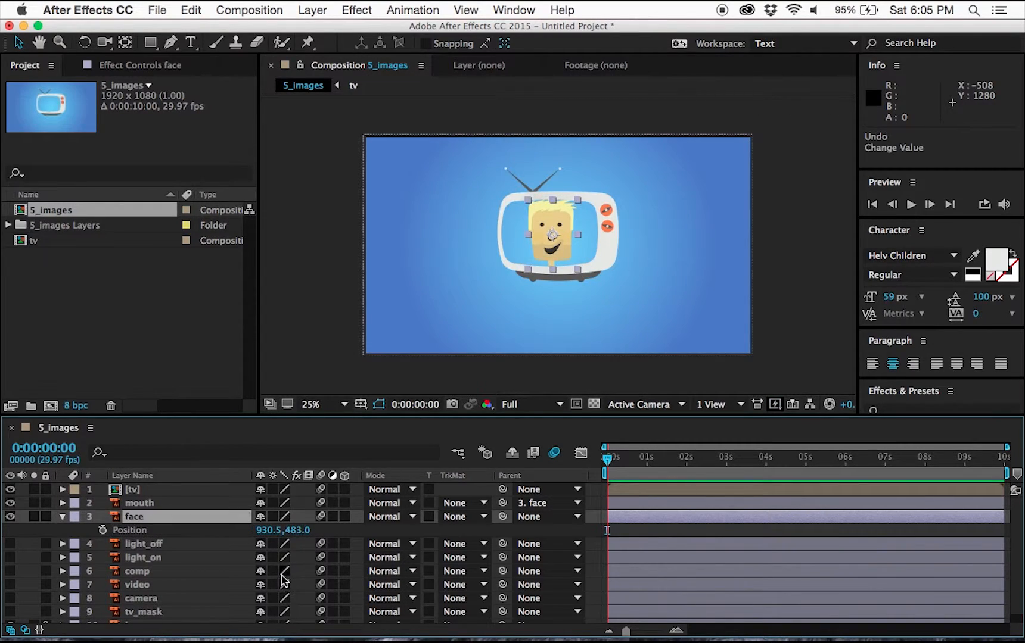
left_click(47, 450)
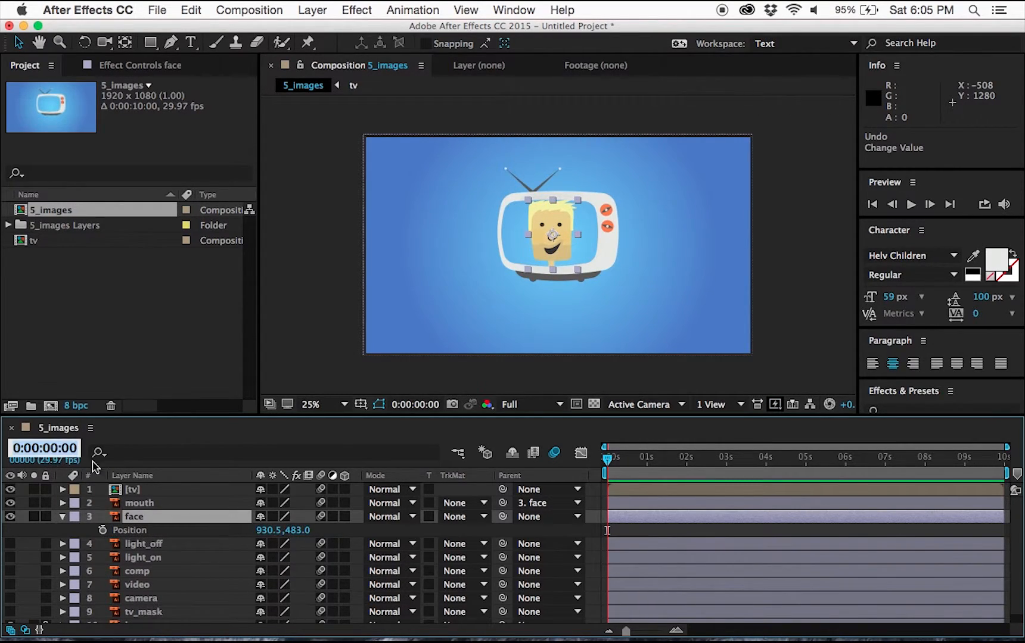
type("15")
key("Return")
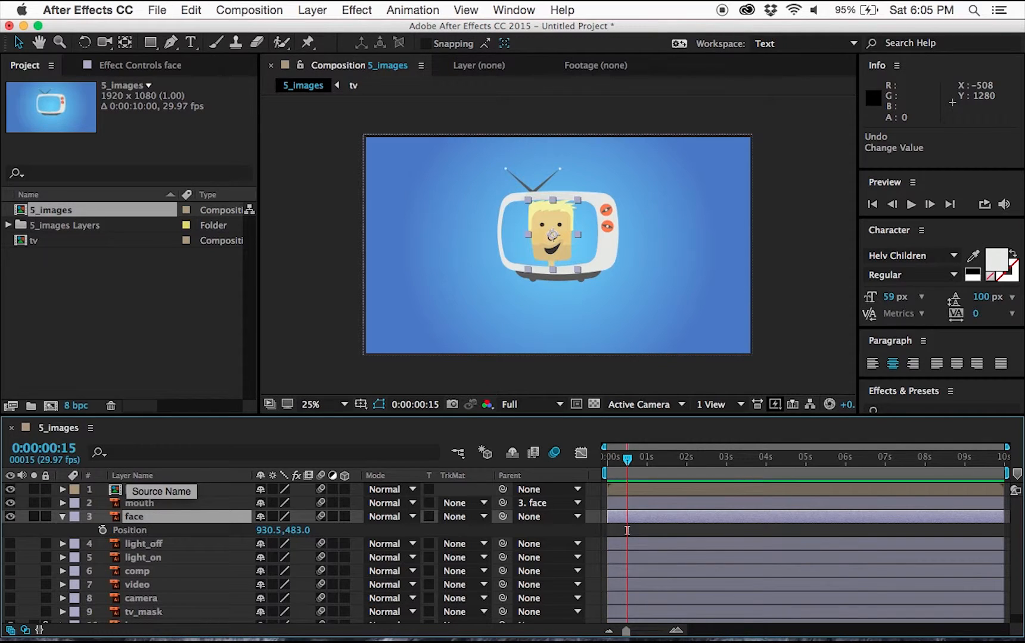
left_click(104, 530)
At the start of the timeline, set the face's Position to 504.5, 483.
left_click_drag(626, 459, 605, 460)
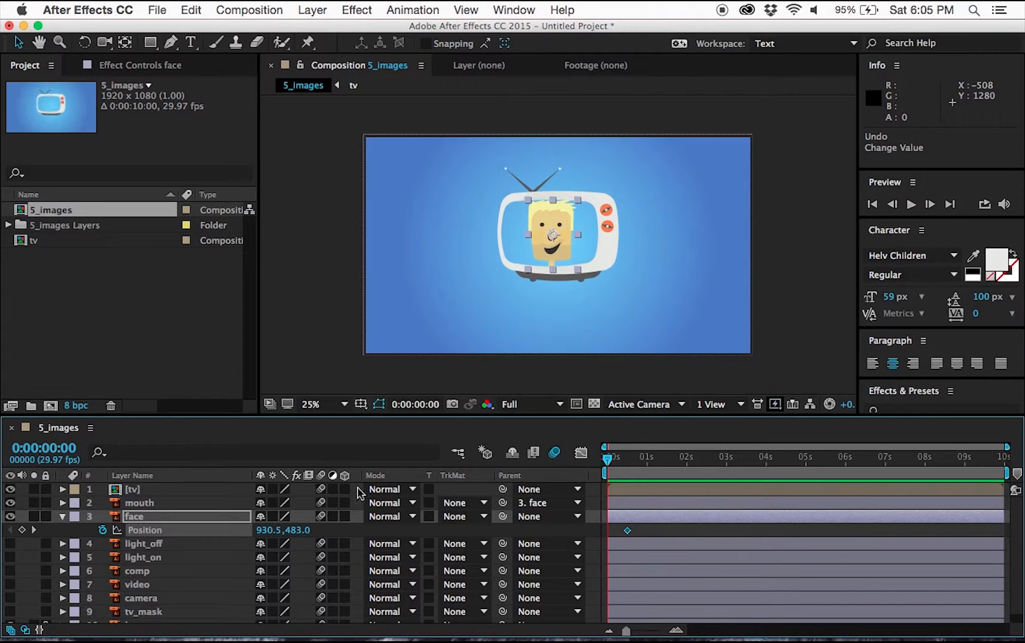
left_click_drag(273, 530, 258, 536)
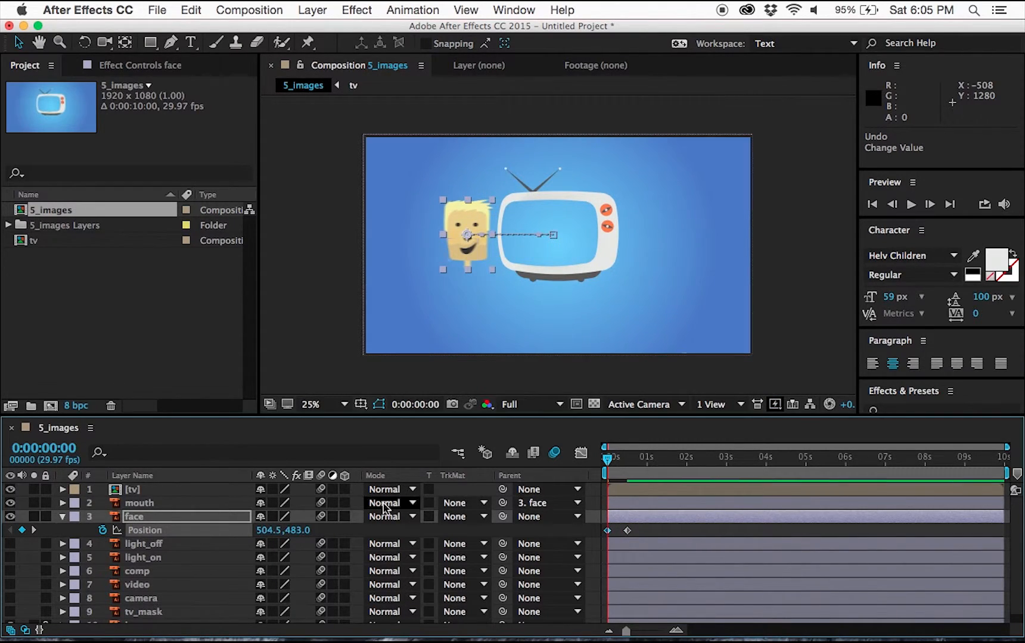
Add a Position keyframe for the face at 0:00:01:15.
left_click(66, 444)
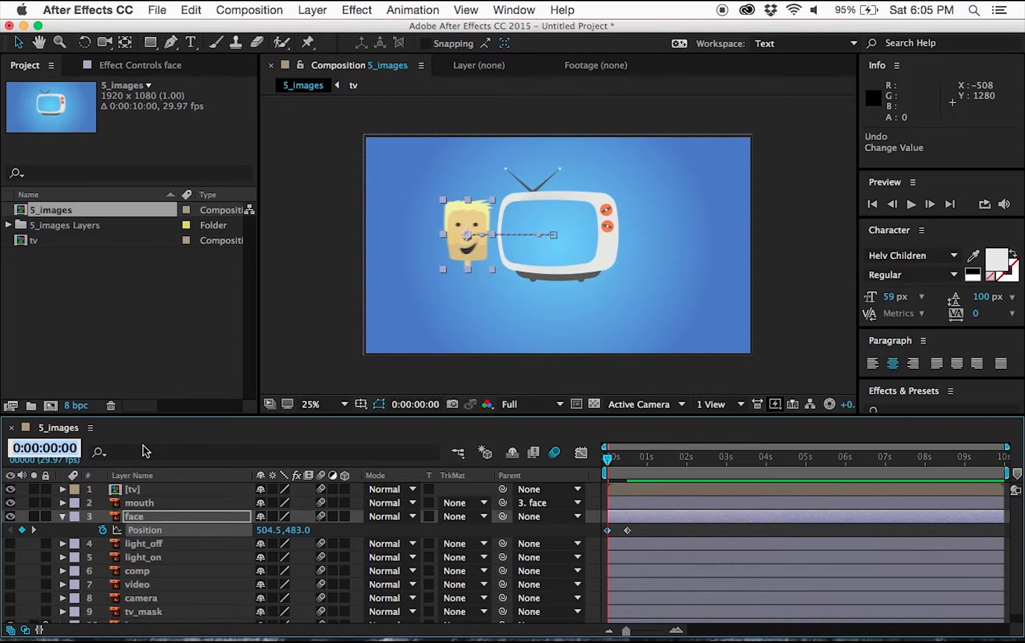
type("1.15")
key("Return")
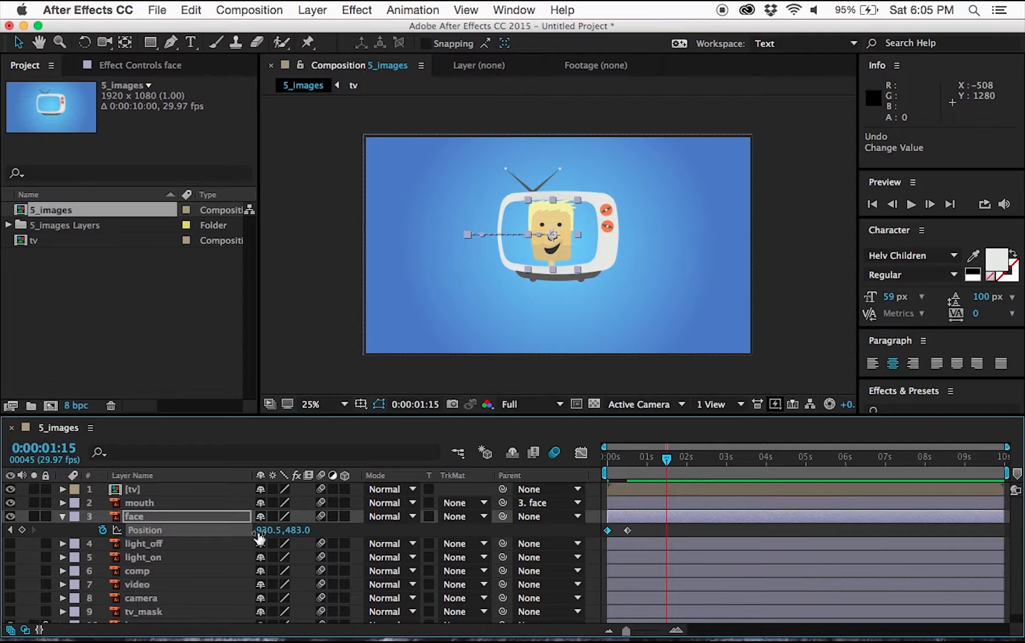
left_click(22, 529)
At 0:00:02:00, set the face's Position to 1371.5, 483 and preview the animation.
left_click(58, 454)
type("200")
key("Return")
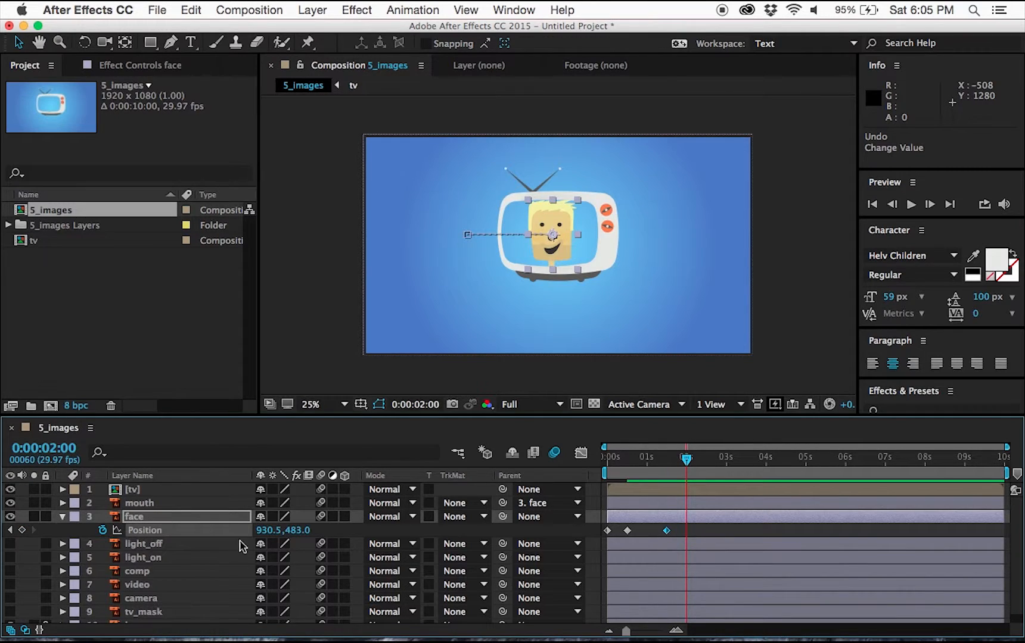
left_click_drag(262, 530, 615, 530)
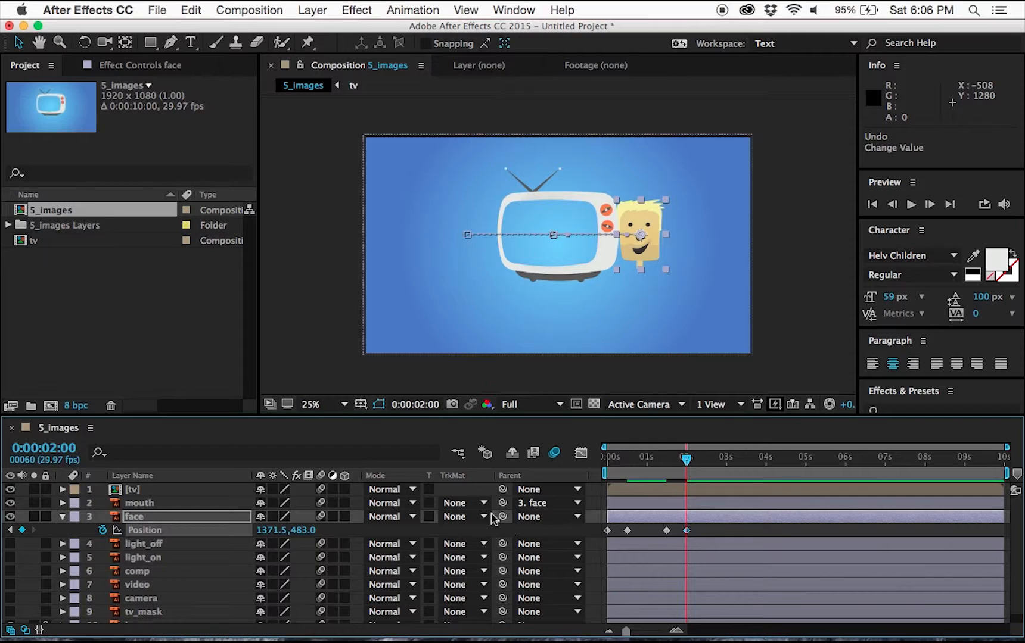
key("space")
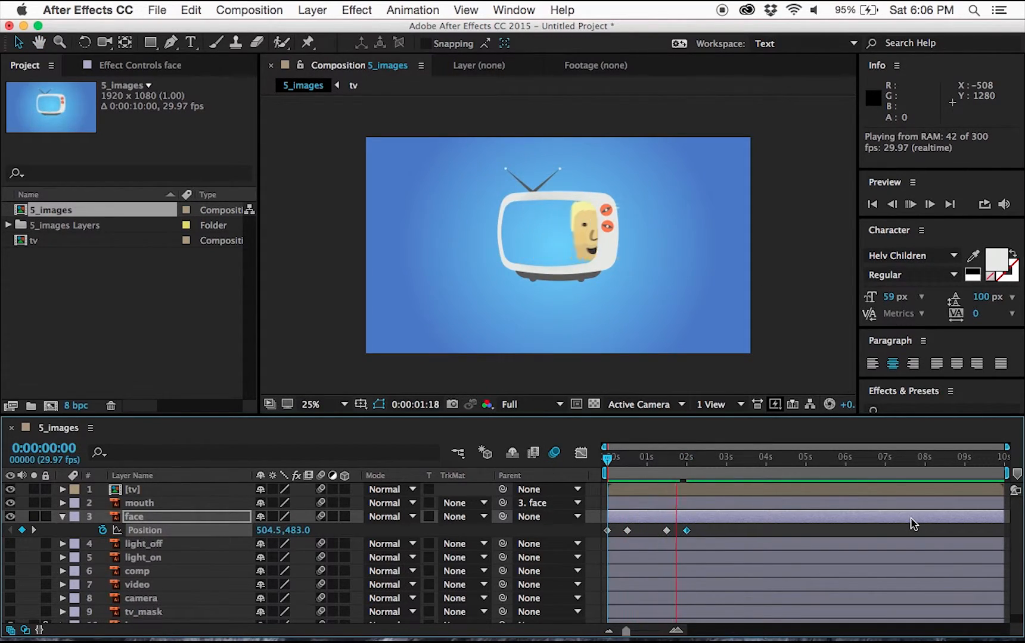
key("space")
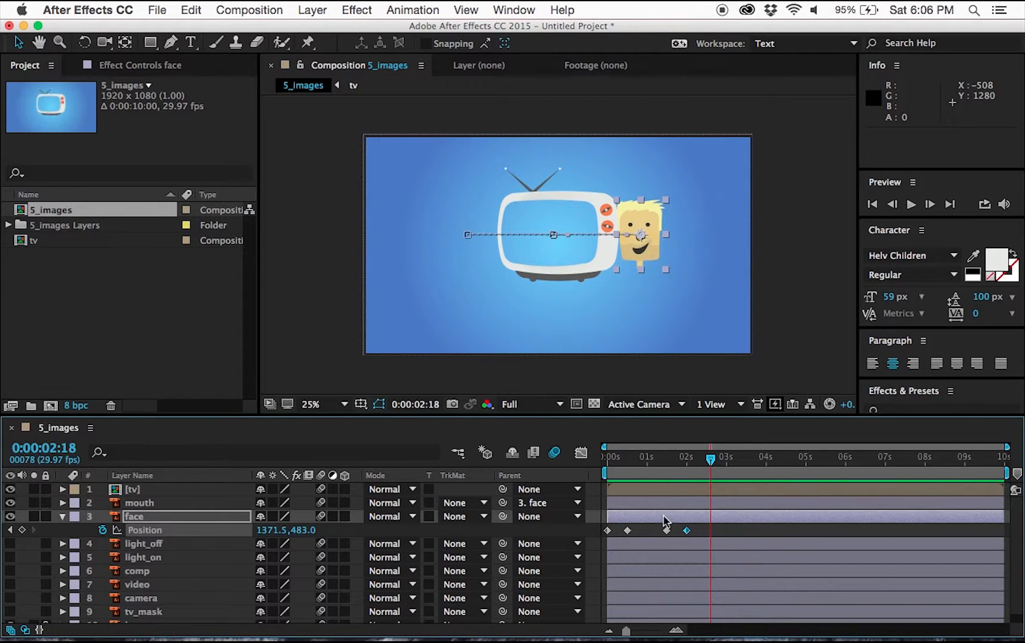
Apply Easy Ease to the two middle Position keyframes and preview the animation from the start.
left_click_drag(620, 525, 670, 536)
right_click(670, 536)
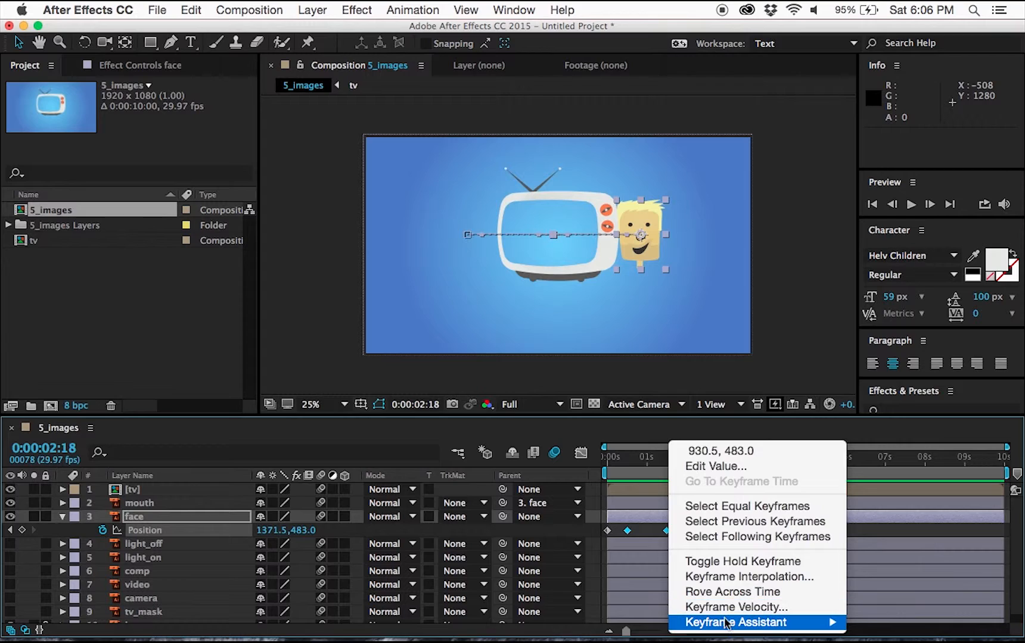
mouse_move(725, 623)
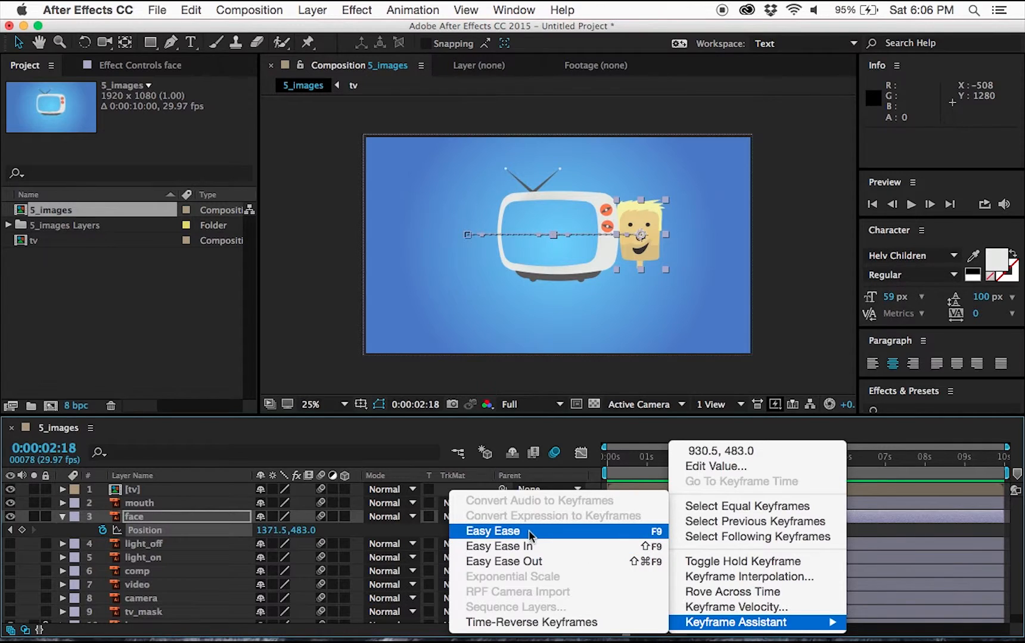
left_click(498, 534)
left_click_drag(709, 457, 573, 468)
key("space")
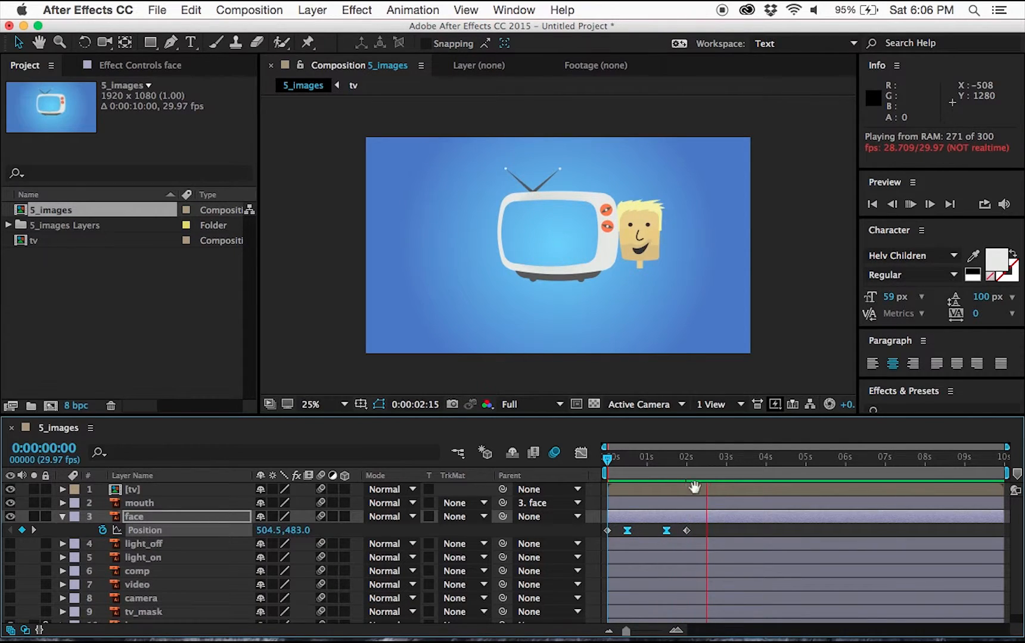
key("space")
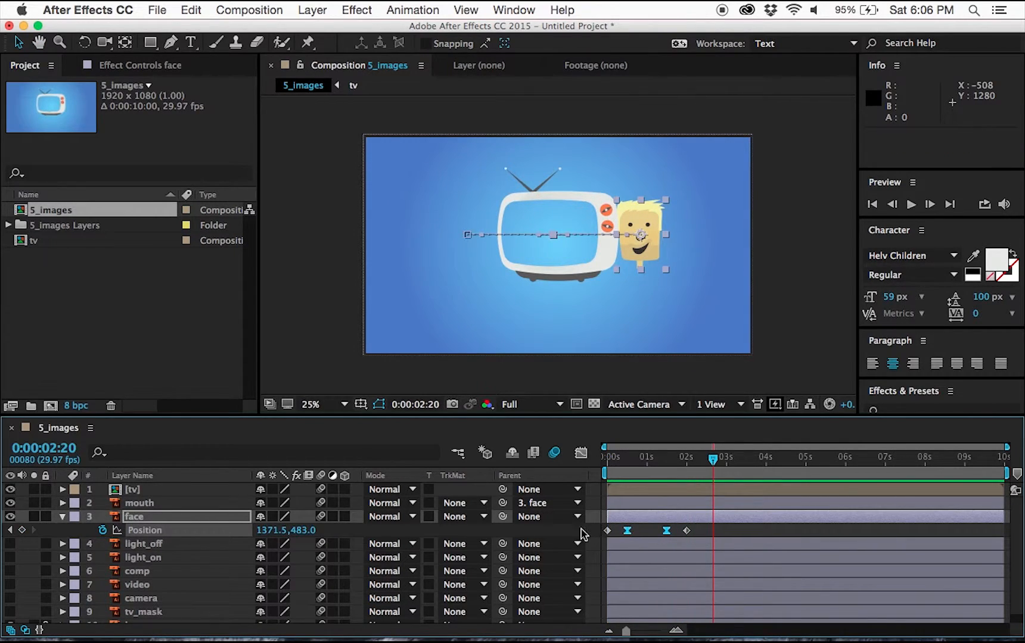
Collapse the face layer's properties and make the light_off layer visible.
left_click(62, 517)
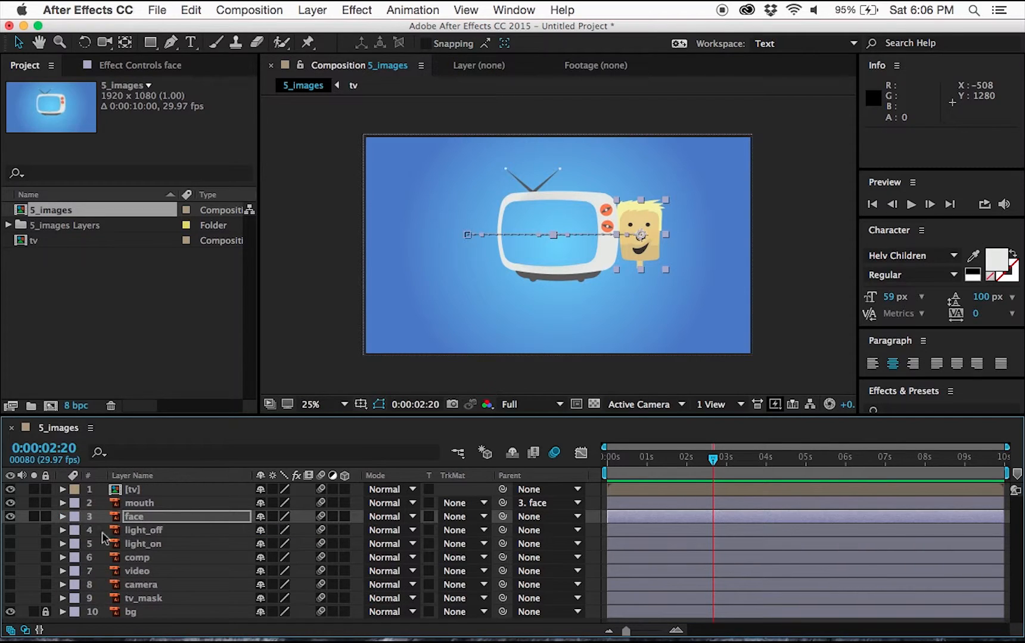
left_click(143, 530)
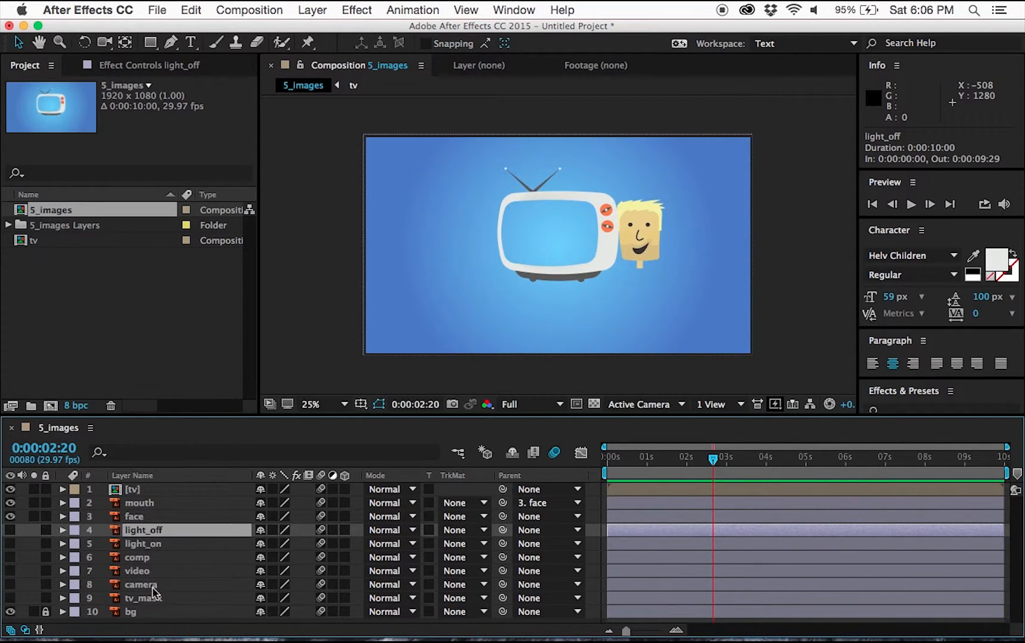
left_click(10, 530)
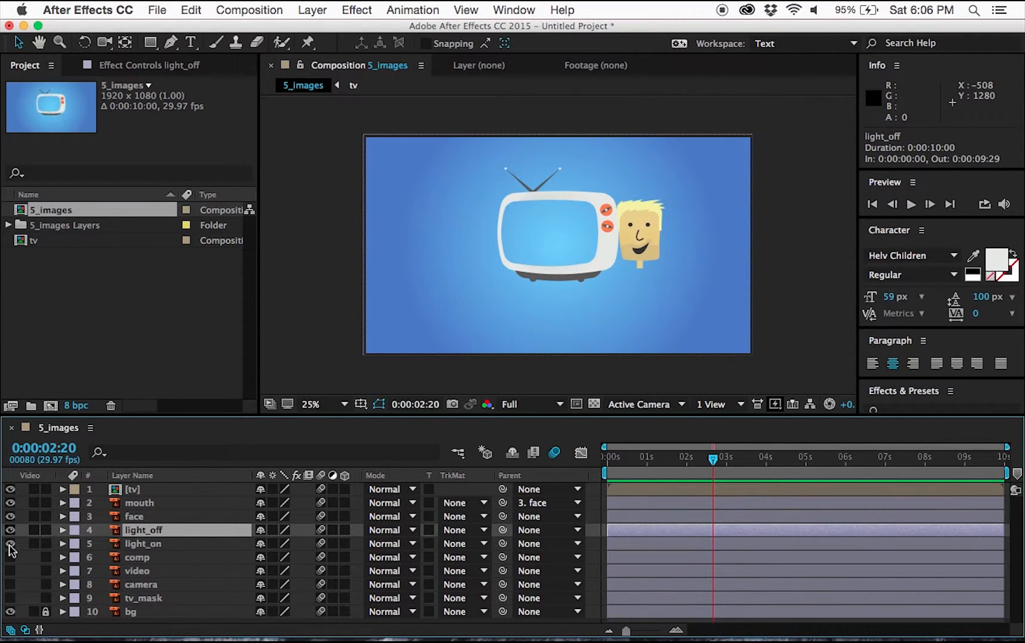
Make the light_on layer visible and enable Position expressions on both the light_off and light_on layers.
left_click(11, 545)
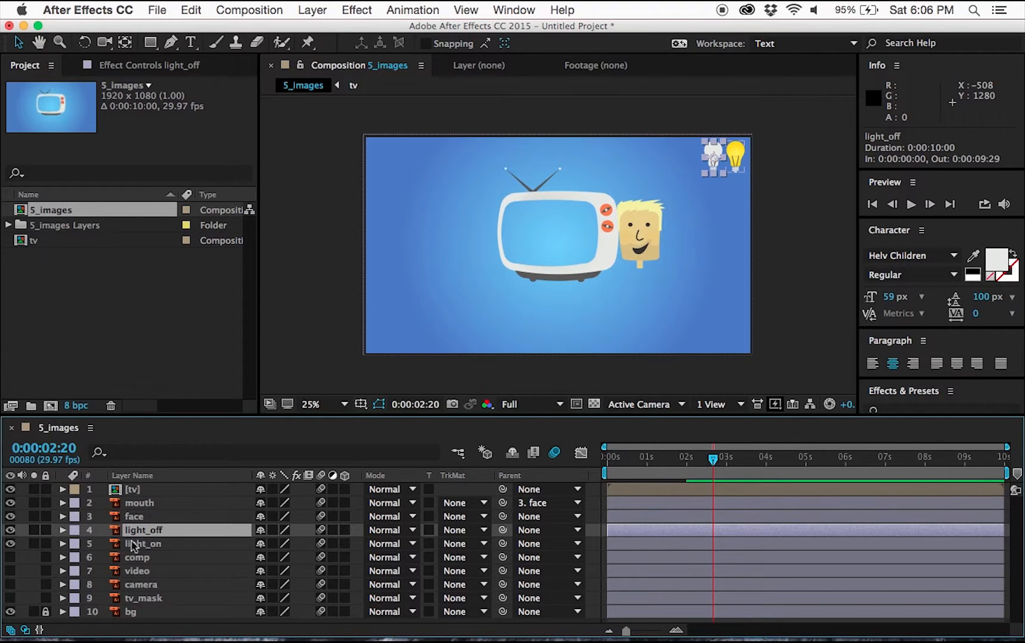
left_click(132, 545, "shift")
key("p")
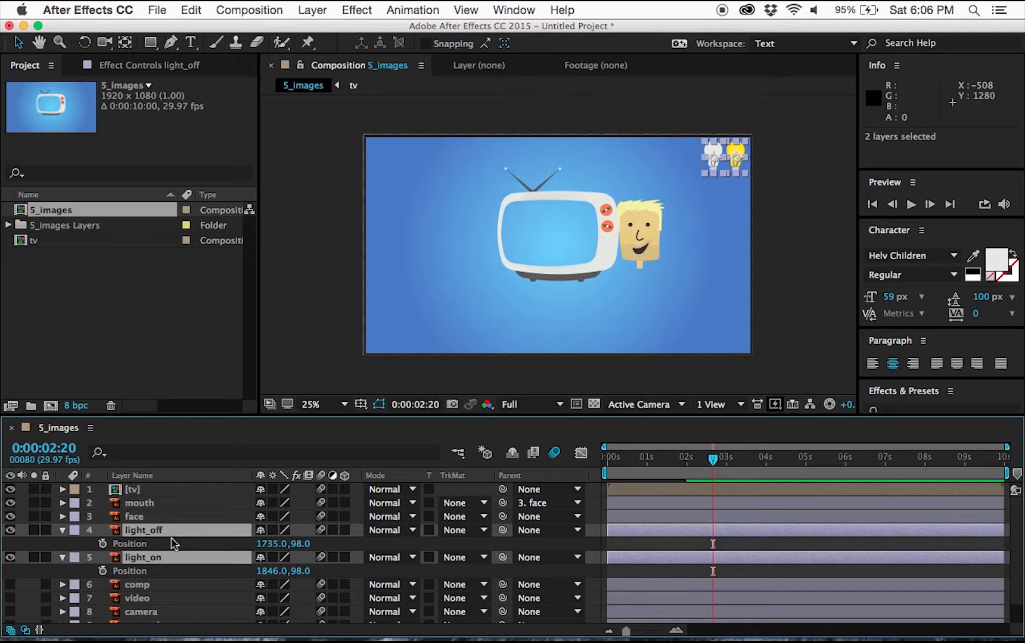
left_click(103, 544, "alt")
left_click(104, 585, "alt")
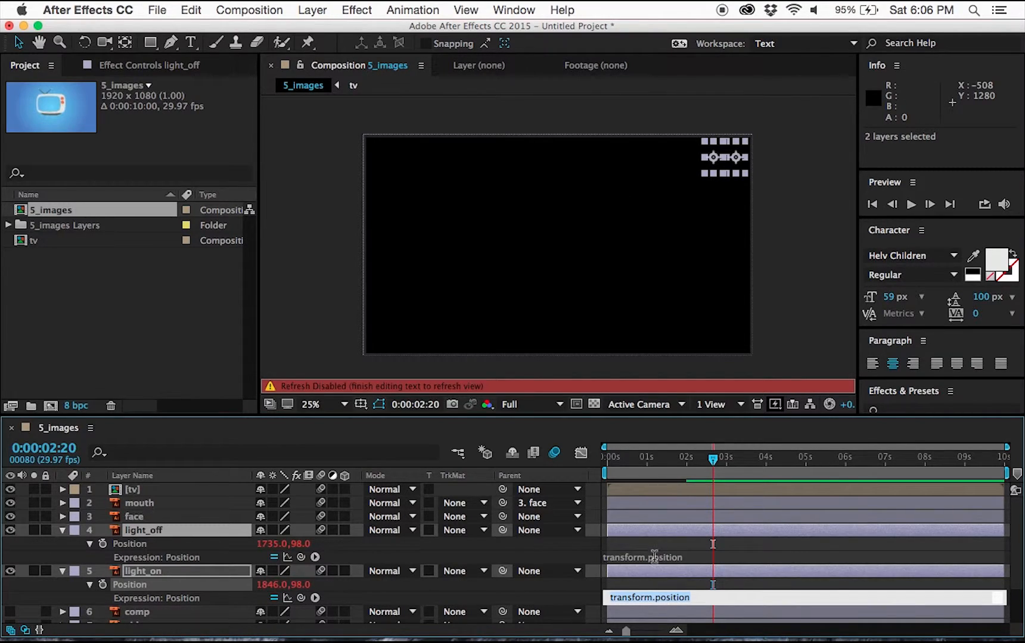
Set light_off's Position expression to thisComp.layer('face').transform.position;.
left_click(696, 562)
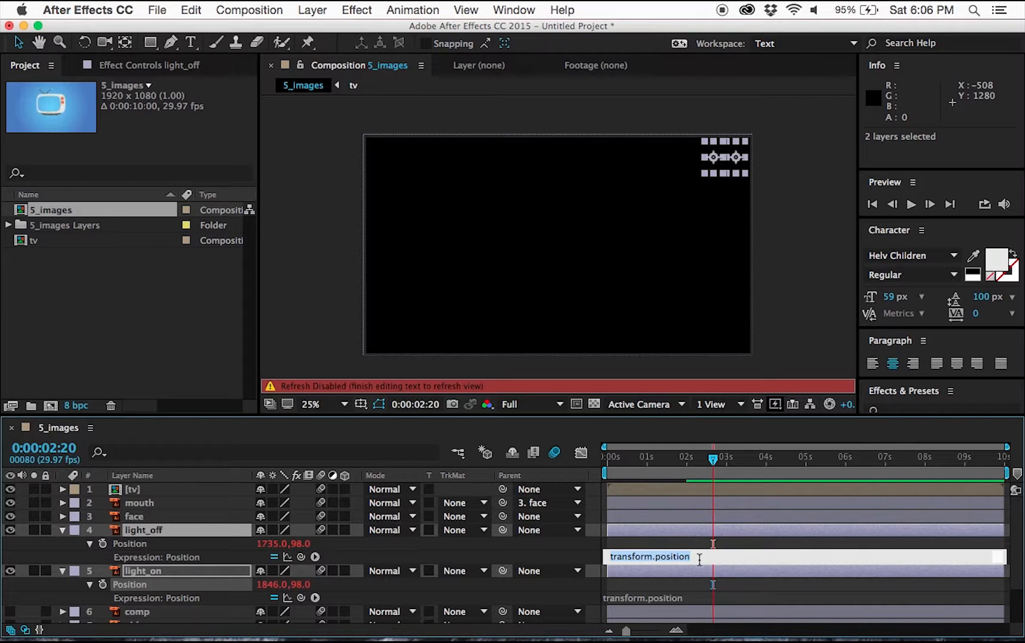
type("thisComp.layer('face').")
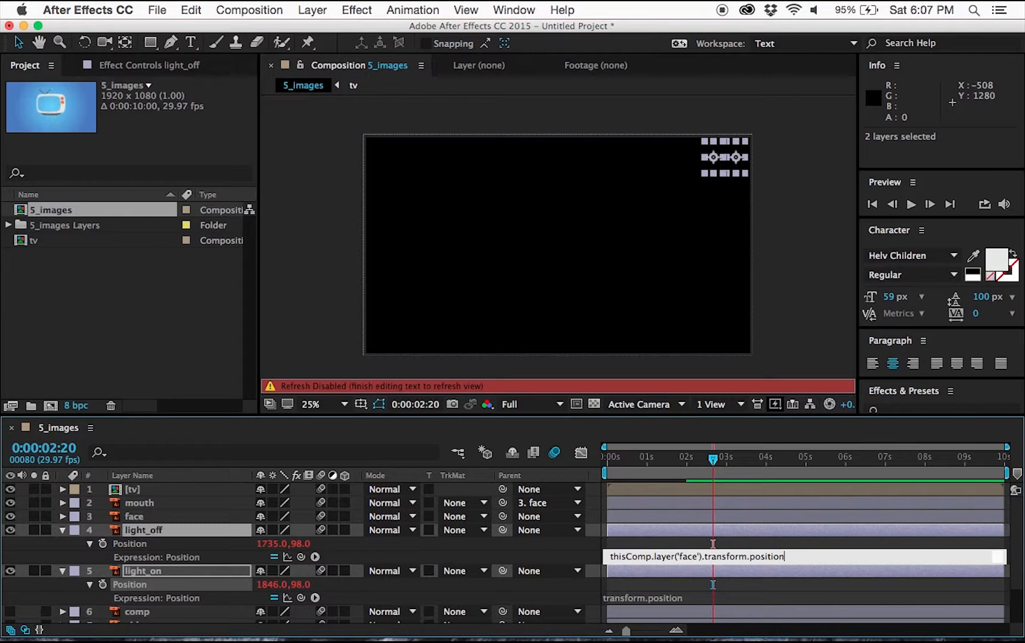
left_click(742, 540)
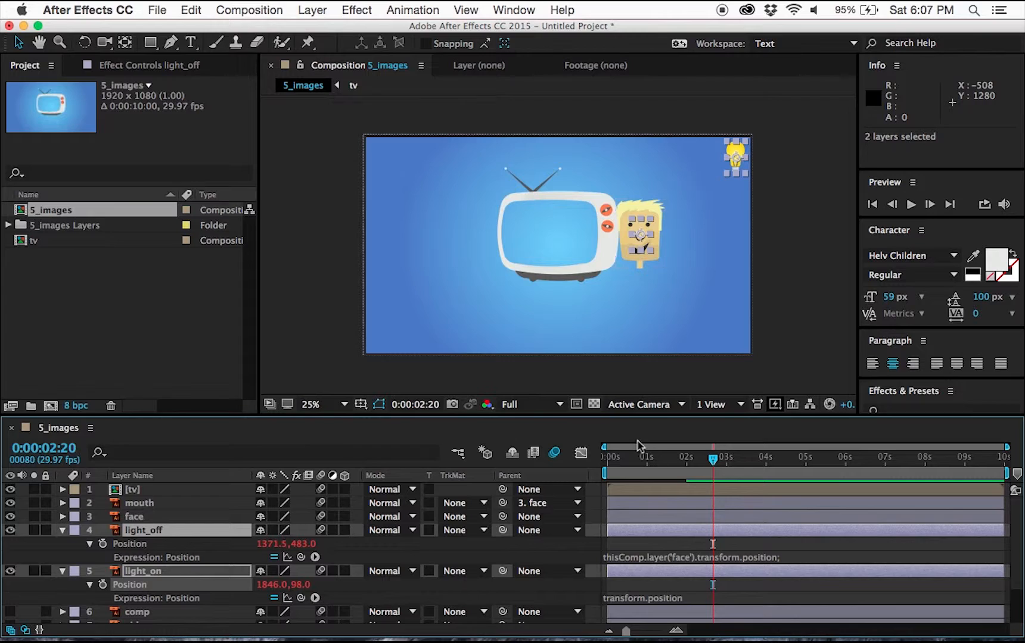
Extend light_off's expression to thisComp.layer('face').transform.position.valueAtTime(time-2); so it trails the face.
left_click_drag(659, 456, 607, 461)
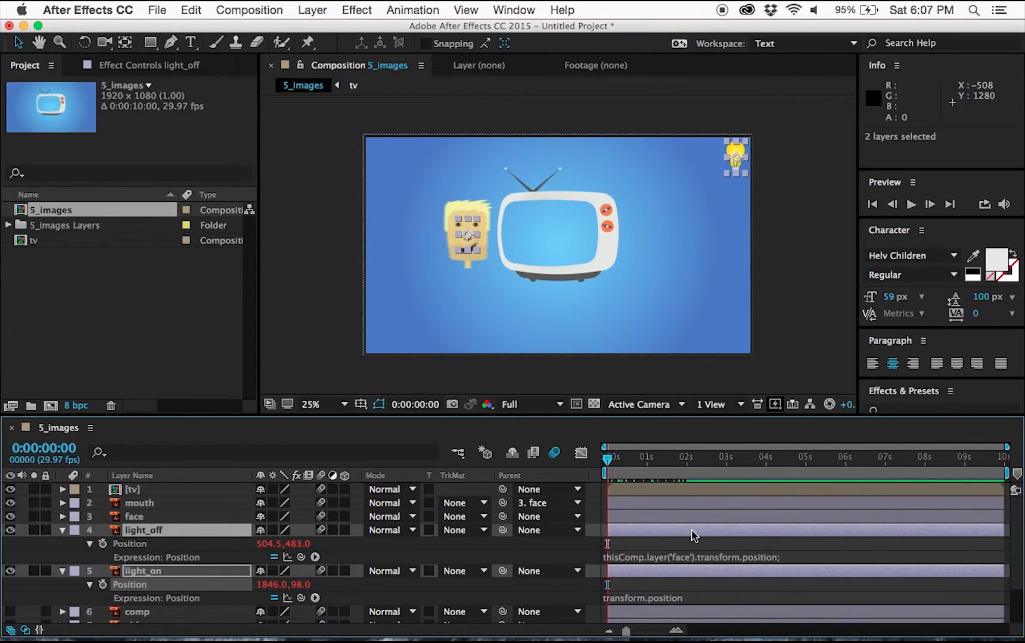
left_click(663, 559)
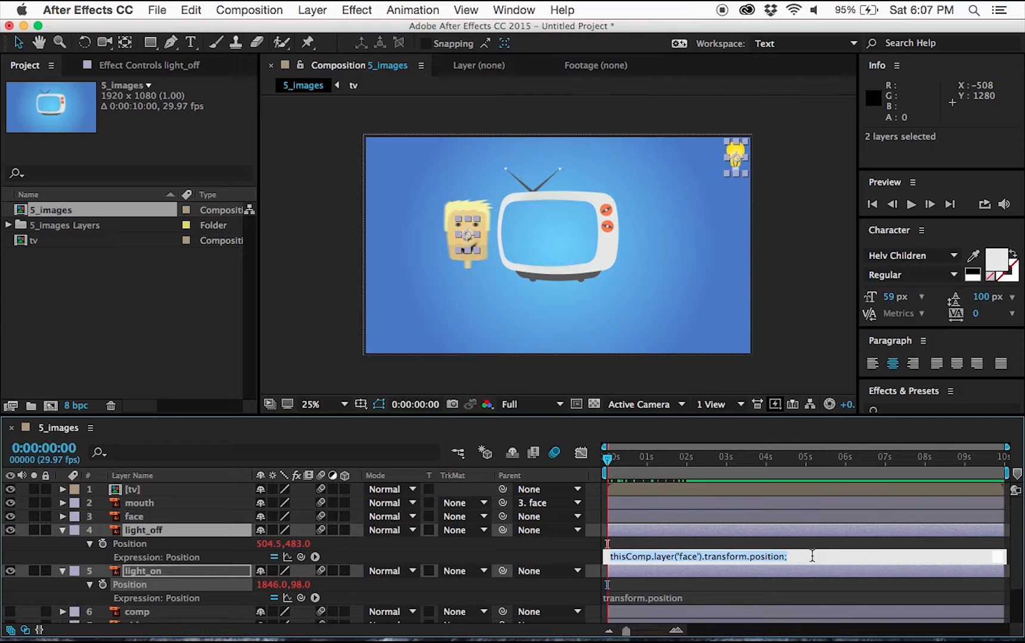
left_click(782, 556)
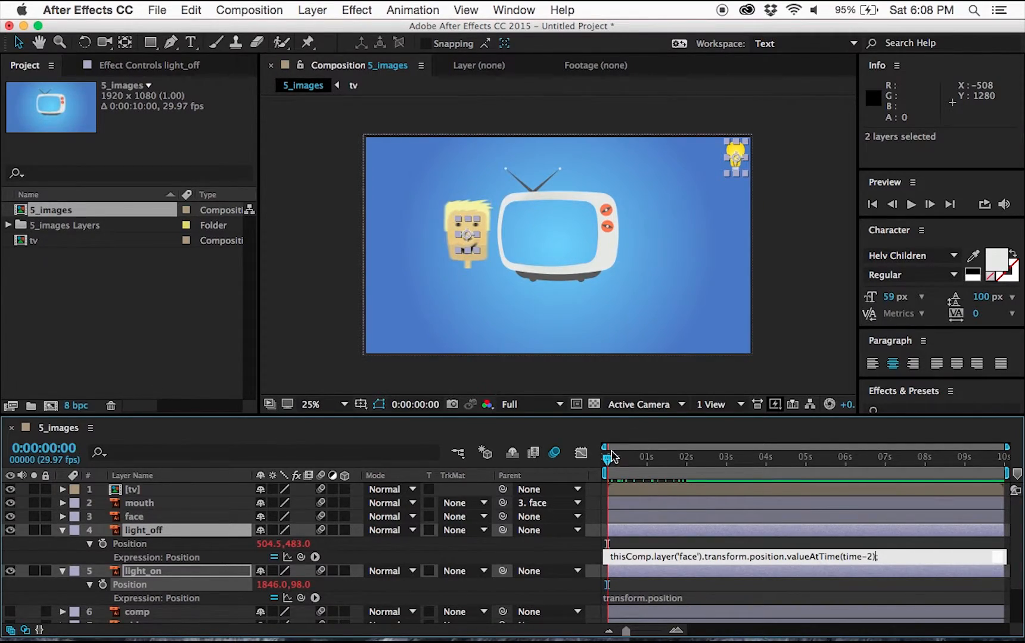
left_click(642, 533)
mouse_move(609, 464)
left_mouse_down()
mouse_move(732, 466)
mouse_move(606, 465)
left_mouse_up()
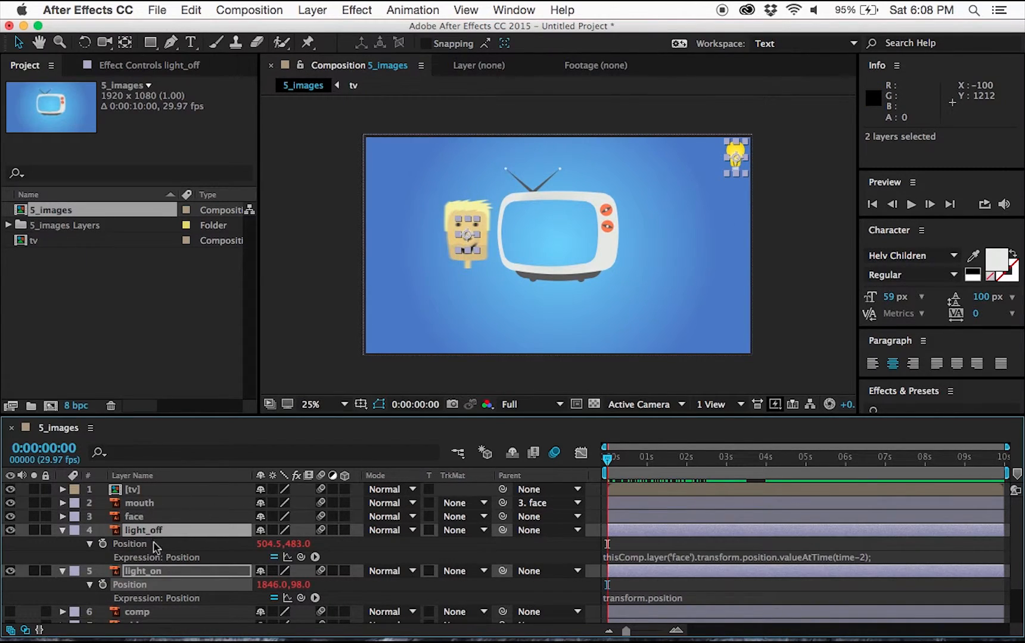
Copy light_off's Position expression into light_on's Position expression.
left_click(701, 558)
key("ctrl+c")
left_click(657, 600)
left_click(657, 600)
key("ctrl+v")
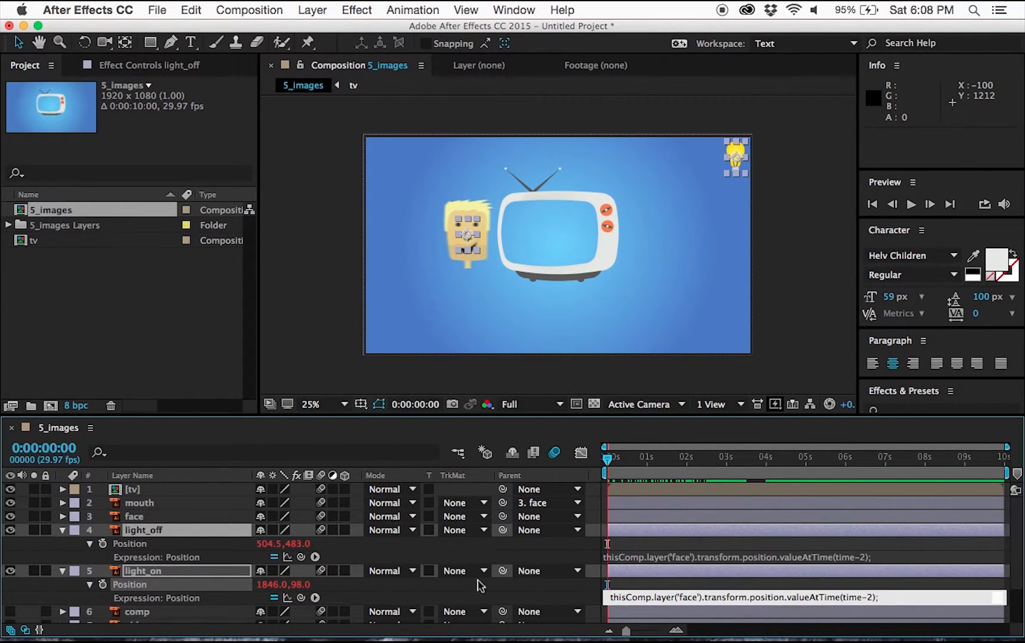
left_click(650, 570)
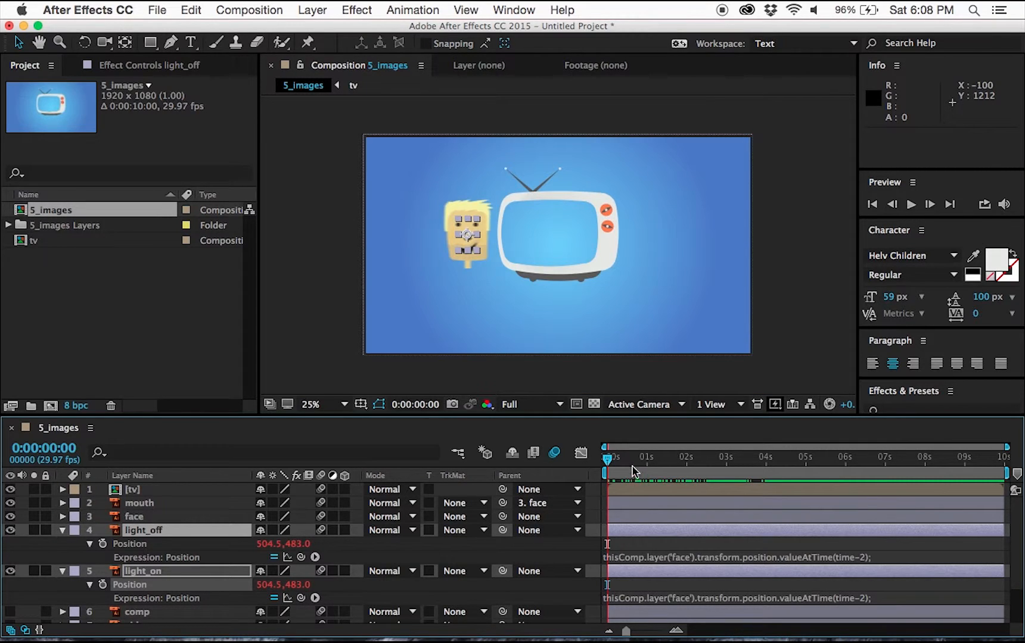
left_click_drag(635, 470, 606, 460)
Make the comp, video and camera layers visible and show their Position properties.
scroll(182, 557, "down", 3)
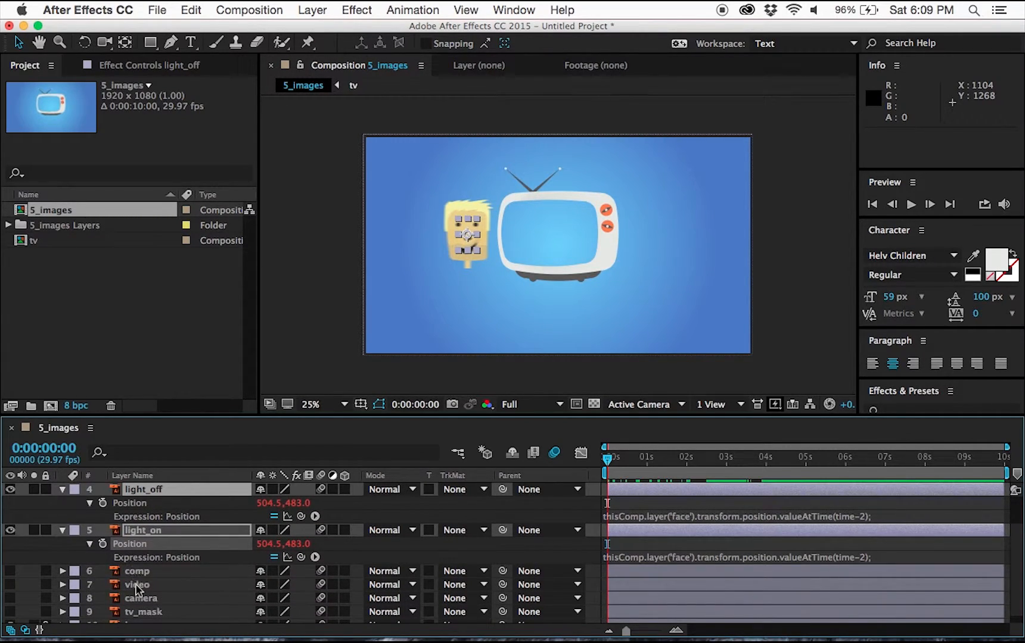
scroll(22, 566, "down", 1)
left_click_drag(11, 561, 11, 590)
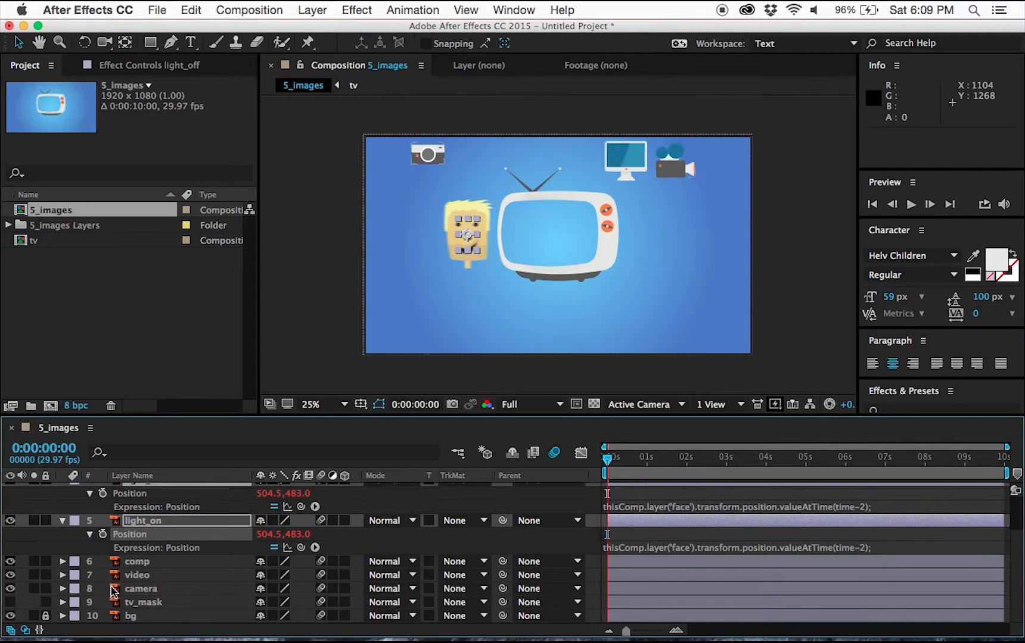
left_click(137, 561)
left_click(140, 588, "shift")
key("p")
Paste the delayed face-following expression onto the Position of the comp, video and camera layers.
left_click(102, 588)
key("super+z")
left_click(102, 615, "alt")
left_click(642, 615)
key("super+v")
Change the delays in the comp, video and camera expressions to time-4, time-6 and time-8 respectively.
left_click(865, 530)
type("4")
left_click(865, 571)
type("6")
left_click(870, 612)
type("8")
left_click(215, 552)
Scrub the timeline to check how the lights and icon layers follow the face.
scroll(216, 552, "up", 5)
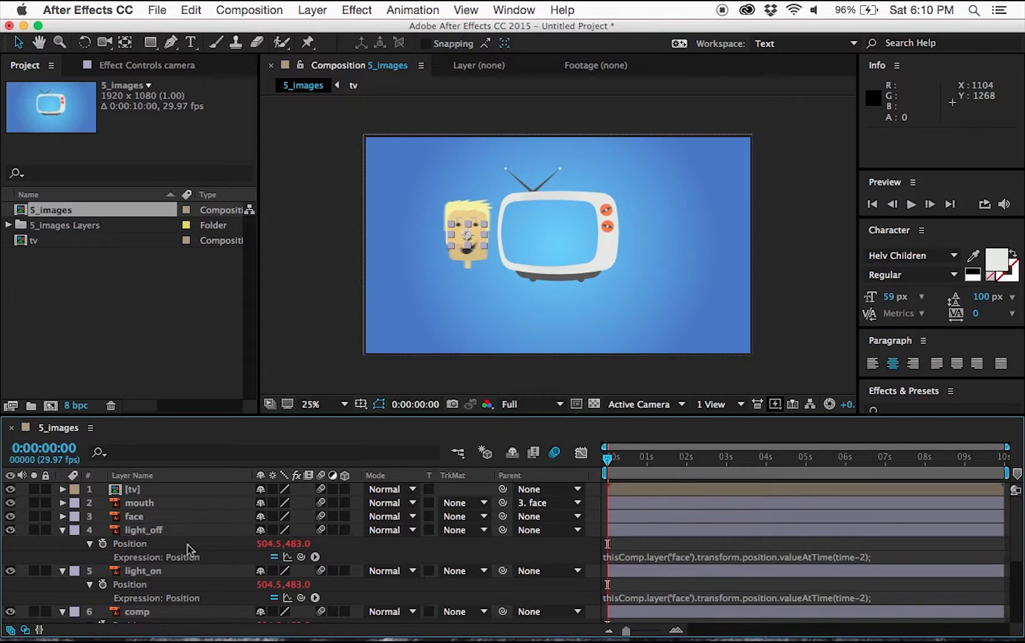
scroll(186, 550, "down", 6)
scroll(189, 549, "up", 4)
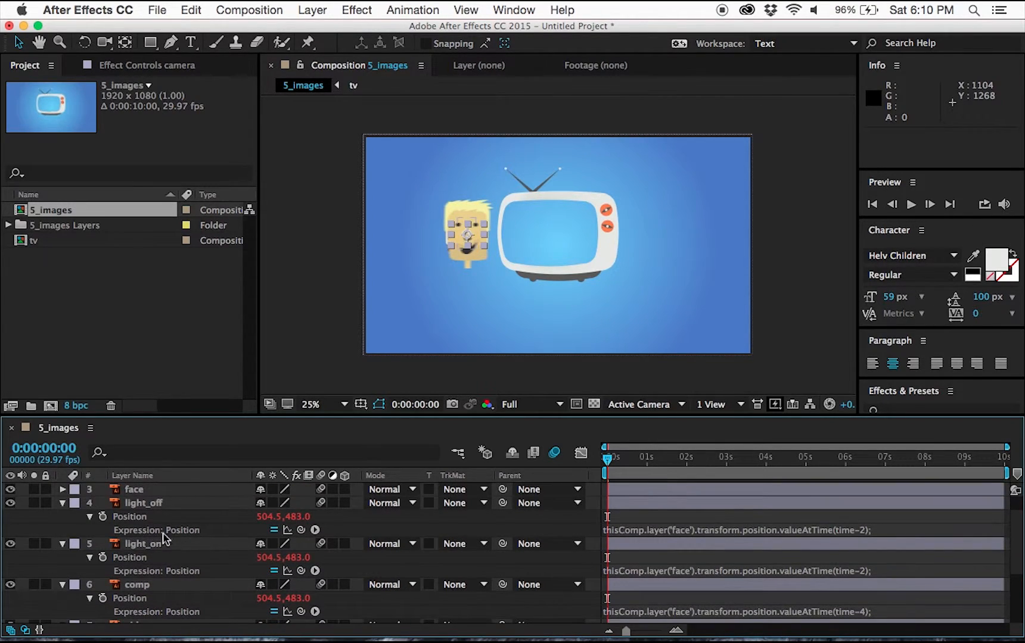
left_click(156, 507)
left_click(153, 544, "shift")
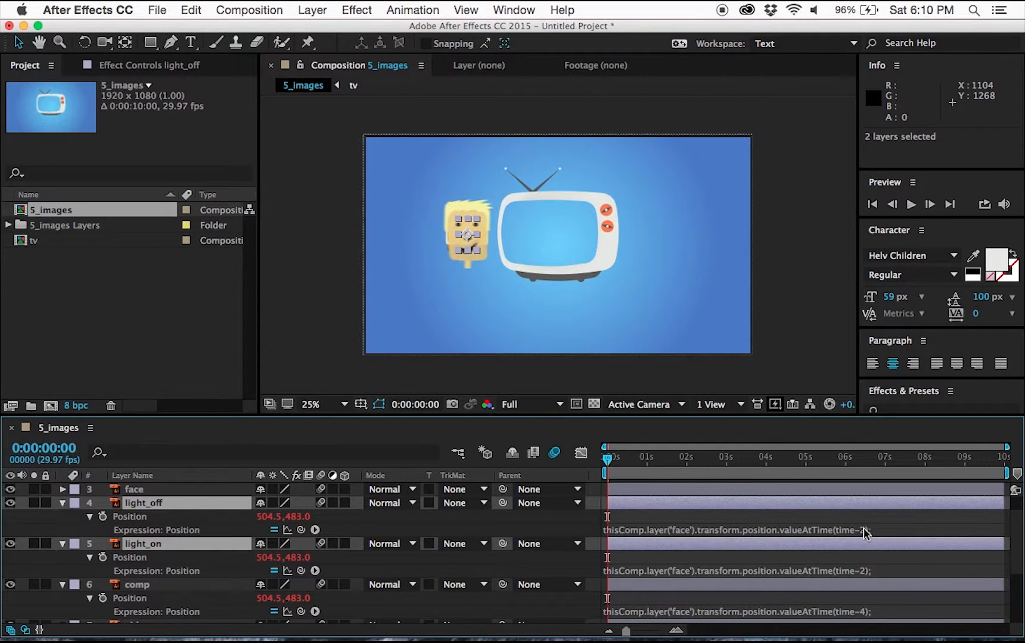
scroll(786, 553, "down", 3)
scroll(749, 551, "down", 2)
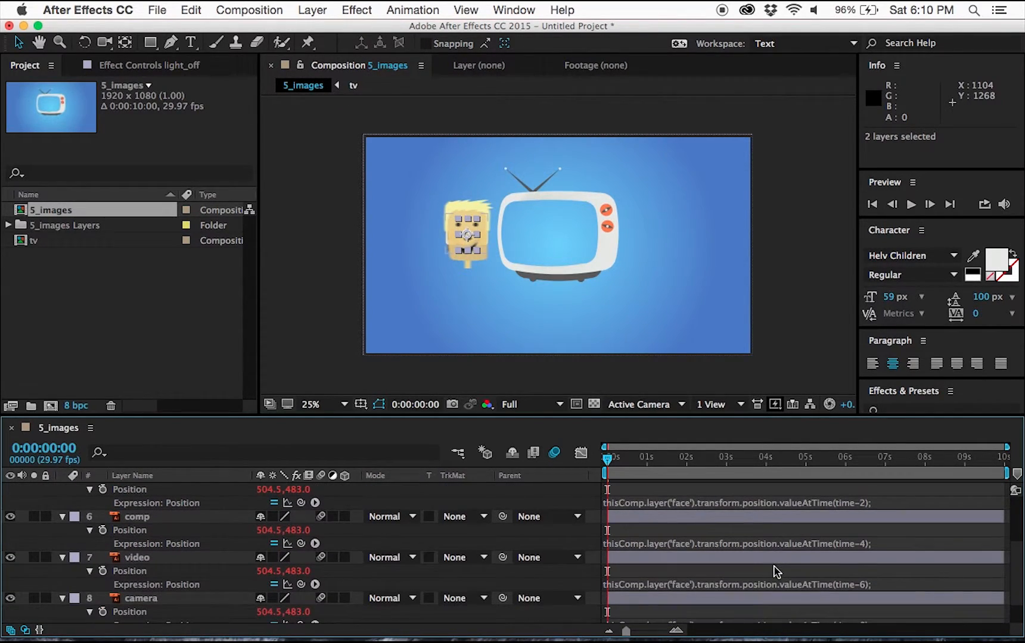
left_click(743, 559)
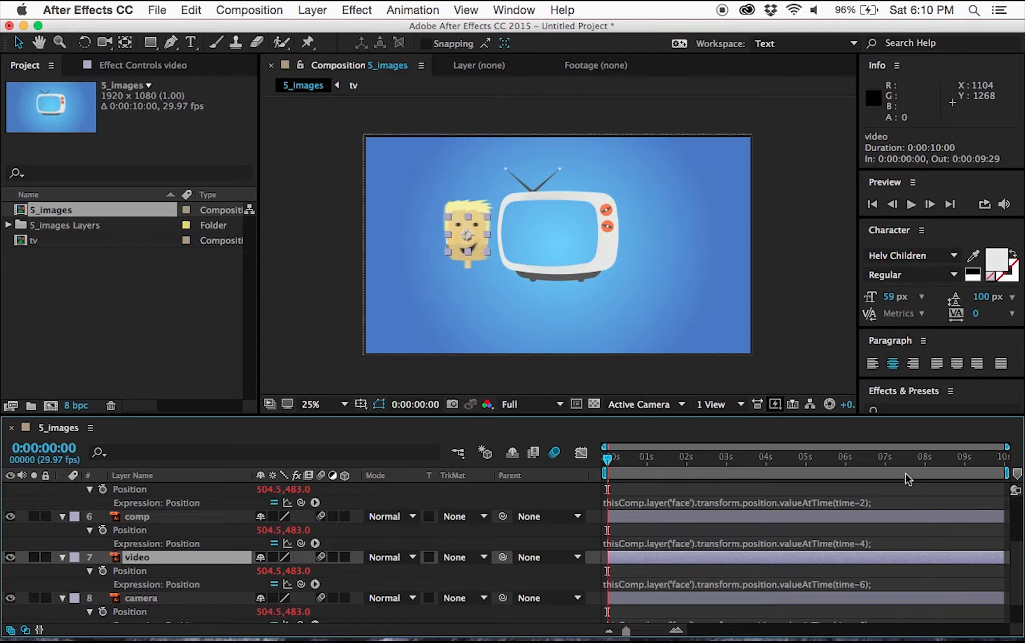
left_click(851, 460)
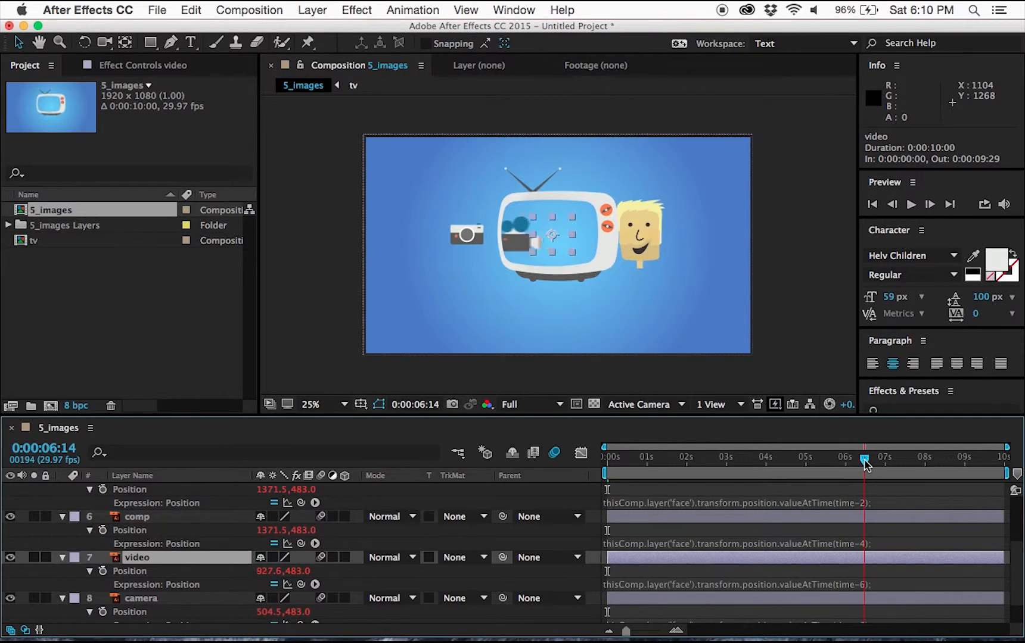
left_click_drag(851, 467, 764, 467)
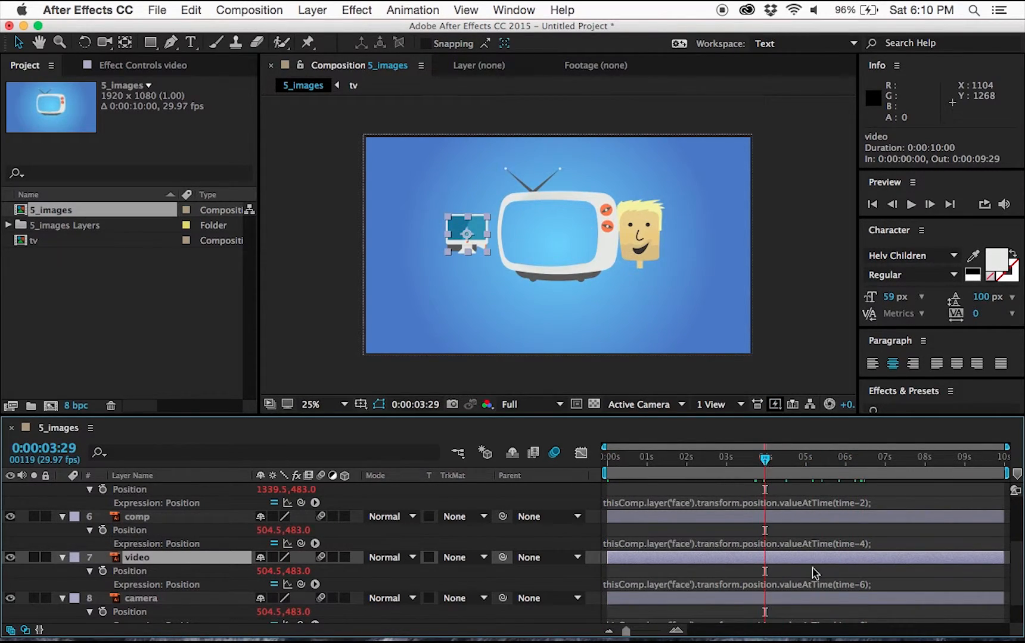
scroll(787, 572, "down", 1)
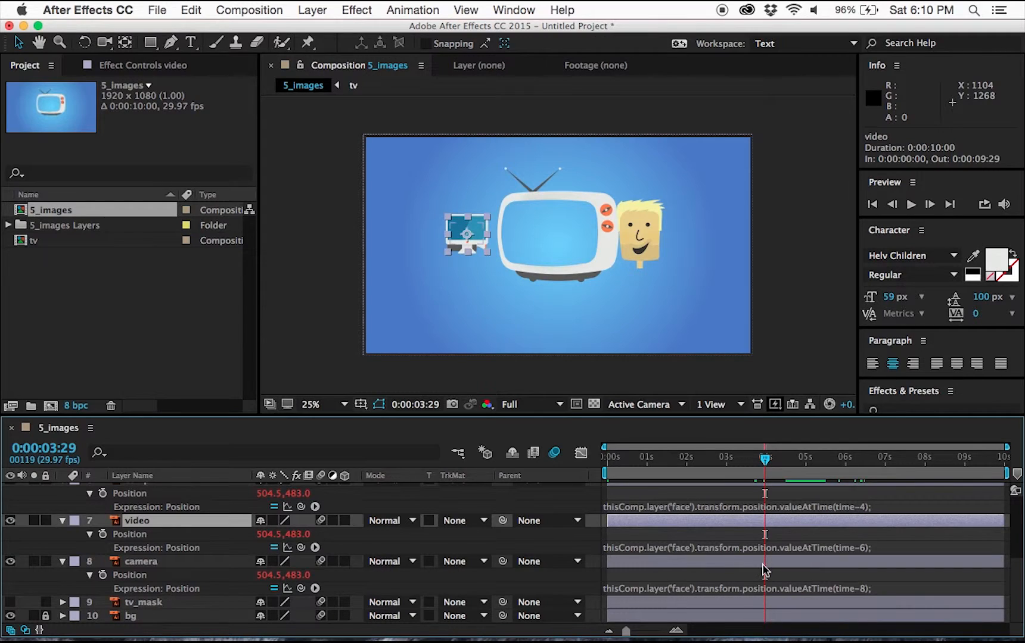
left_click(764, 570)
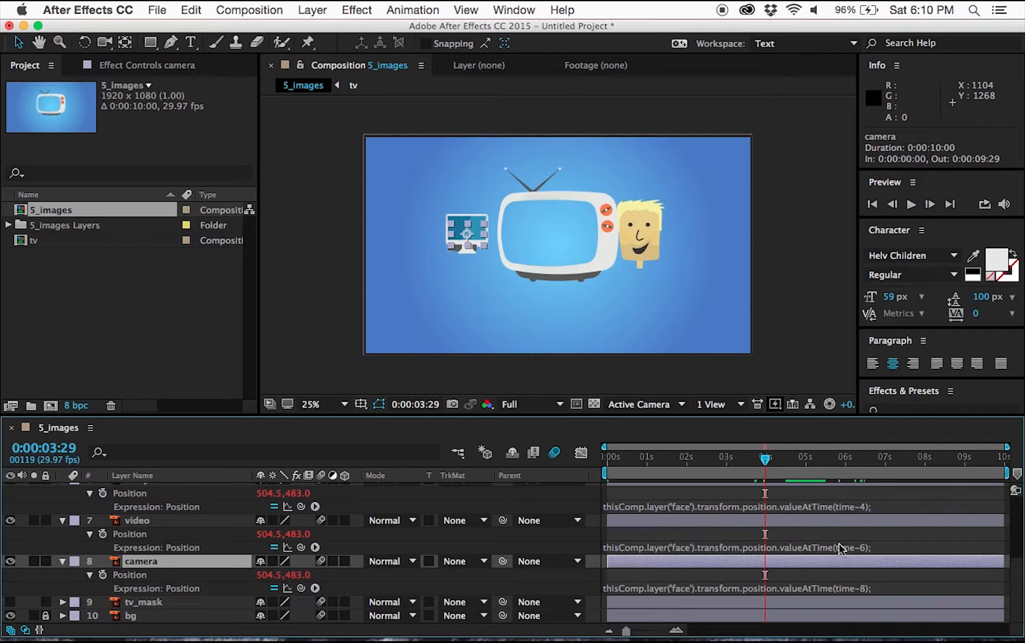
Preview the animation from the start.
key("Home")
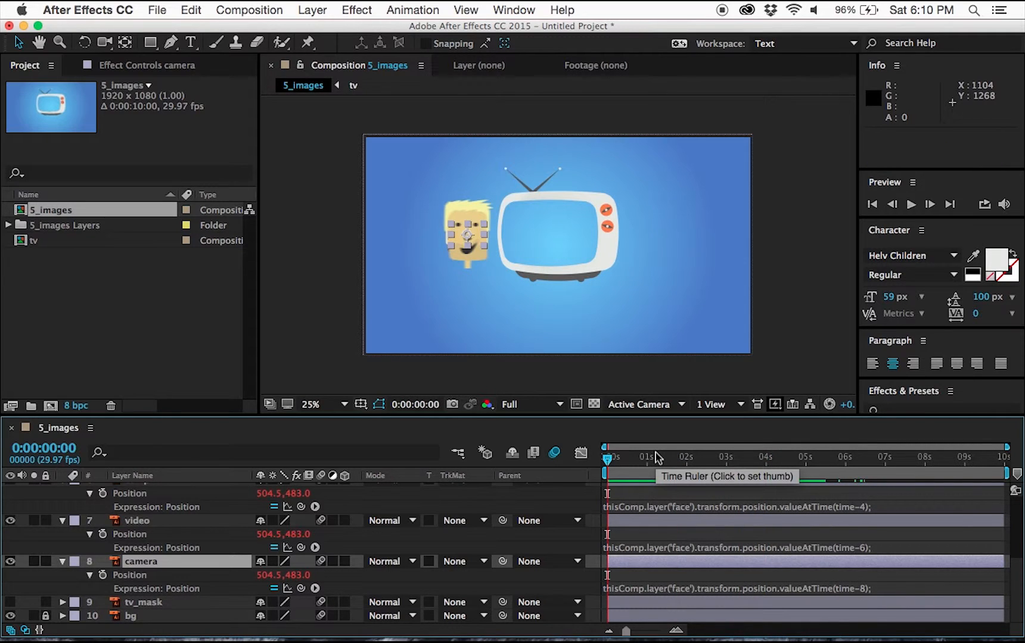
key("space")
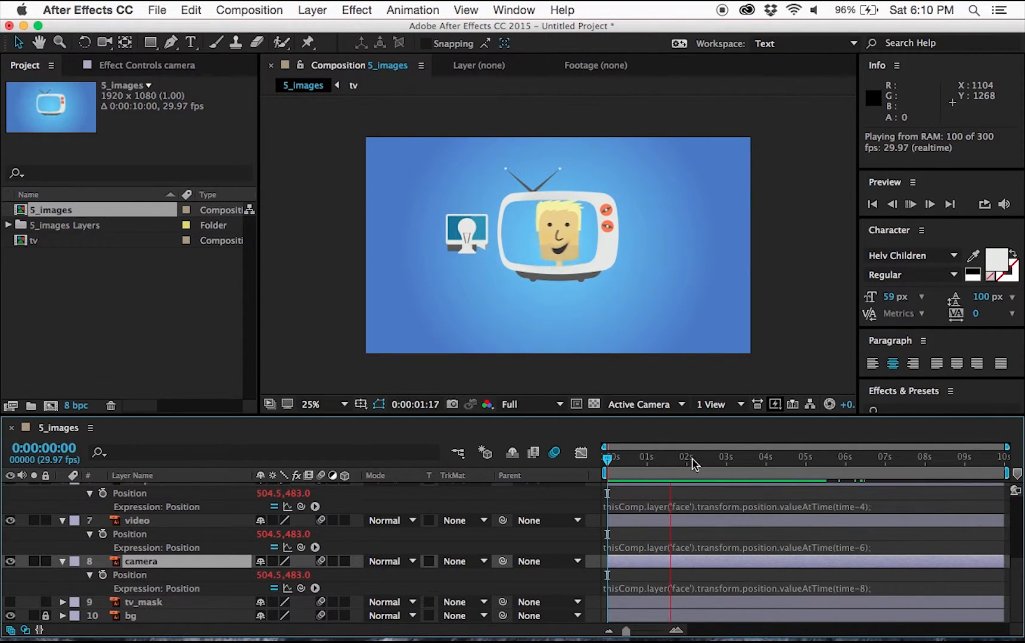
key("space")
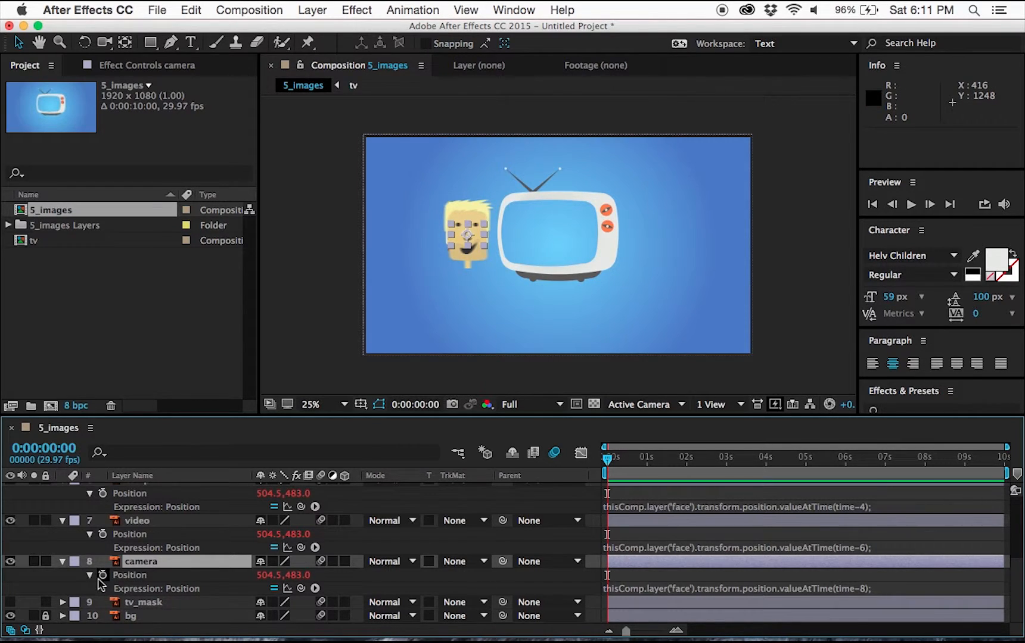
Make the tv_mask layer visible and move it directly above the mouth layer.
scroll(171, 554, "up", 4)
scroll(167, 524, "up", 1)
scroll(149, 619, "down", 5)
left_click(10, 602)
left_click(154, 602)
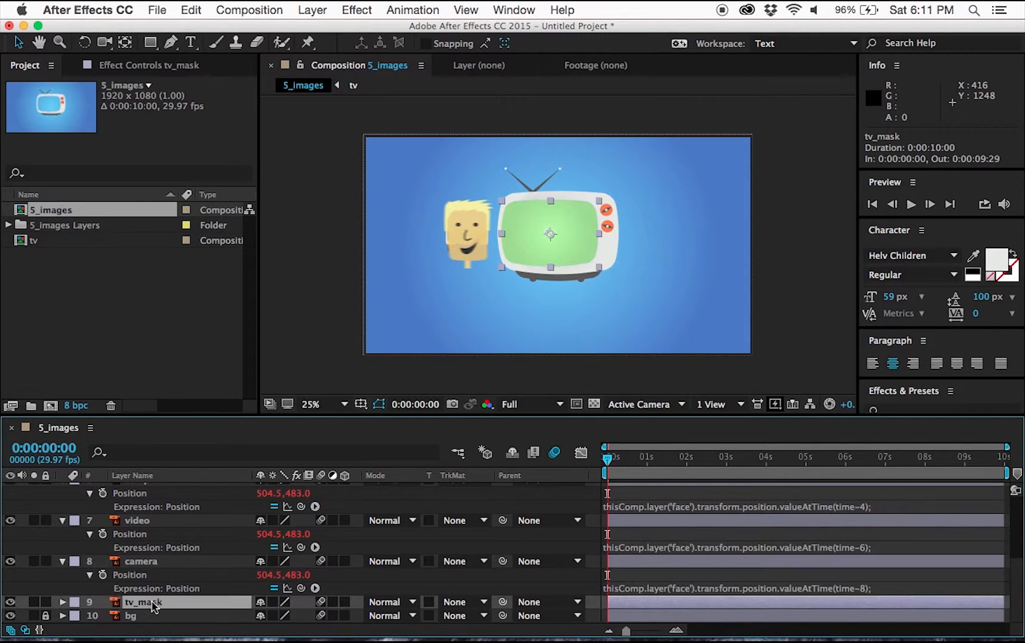
left_click_drag(154, 603, 168, 504)
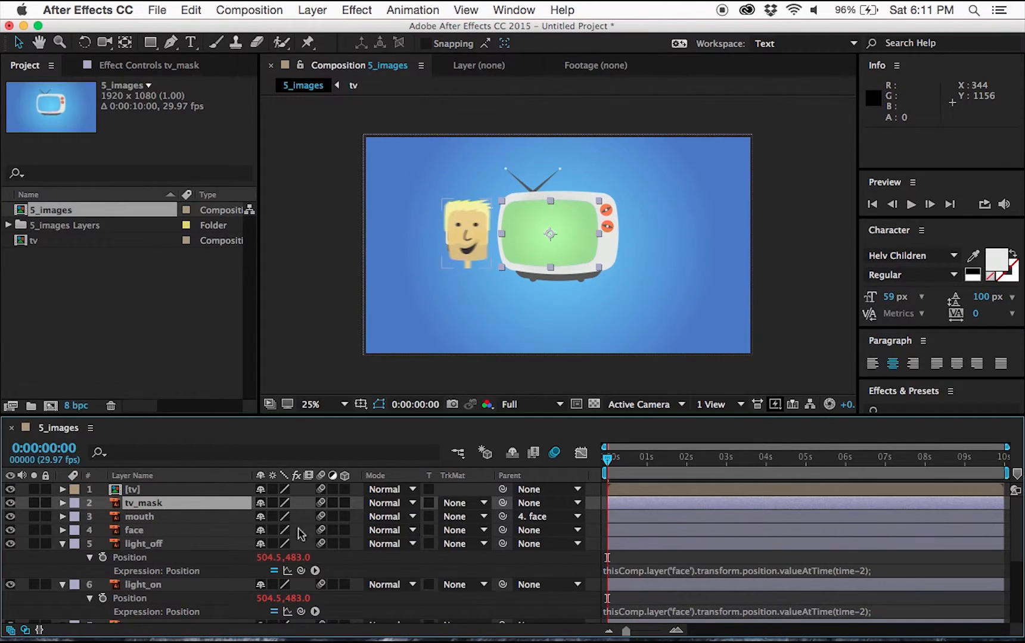
Set the mouth layer's track matte to Alpha Matte "tv_mask".
left_click(480, 518)
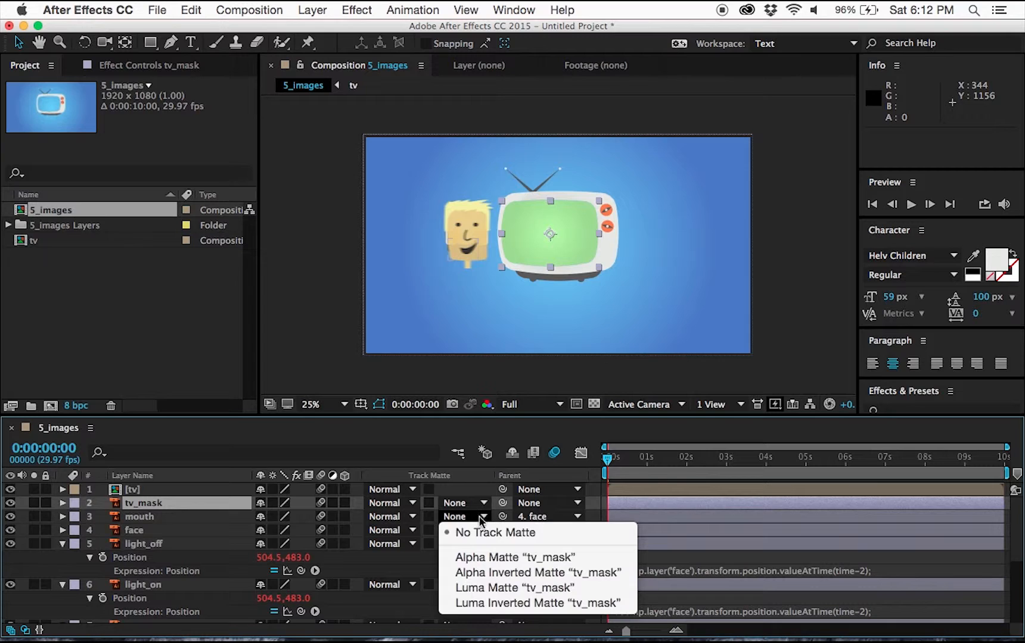
left_click(514, 559)
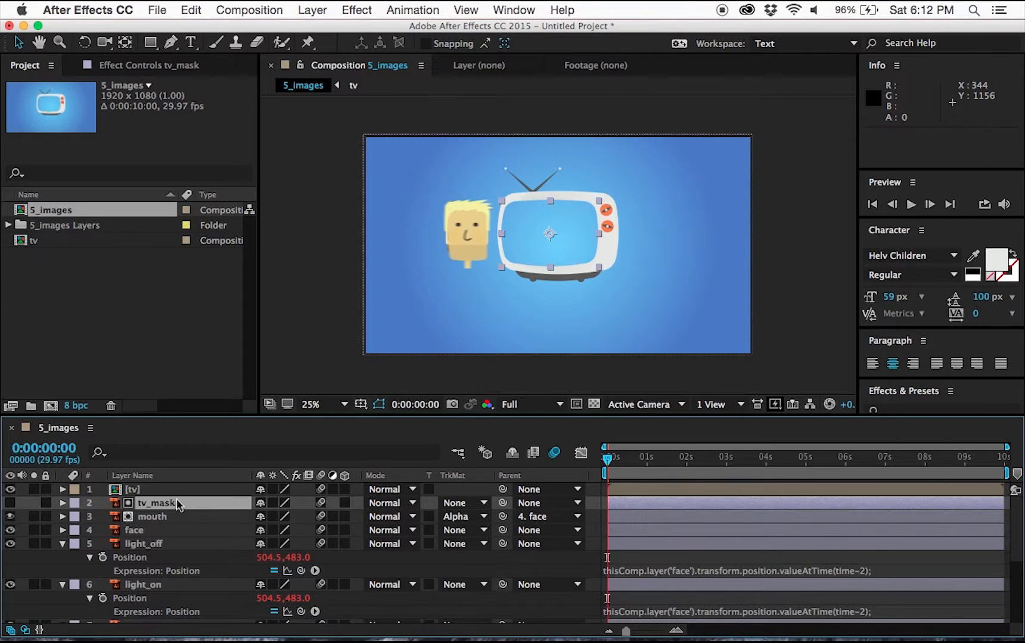
Duplicate tv_mask, place the copy above the face layer, and set face's track matte to Alpha Matte "tv_mask 2".
key("super+d")
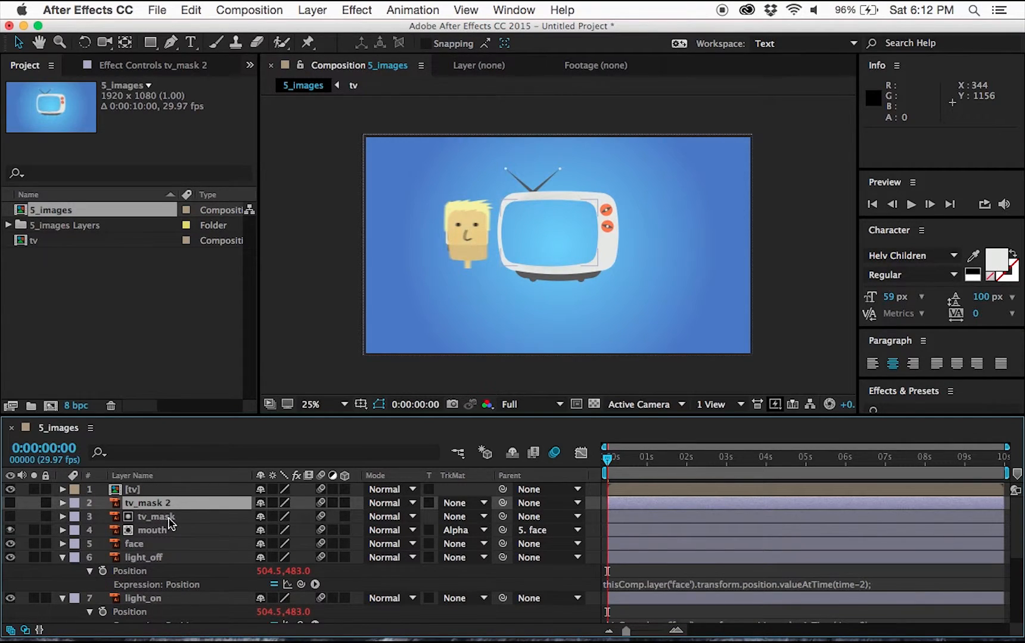
left_click_drag(153, 504, 154, 538)
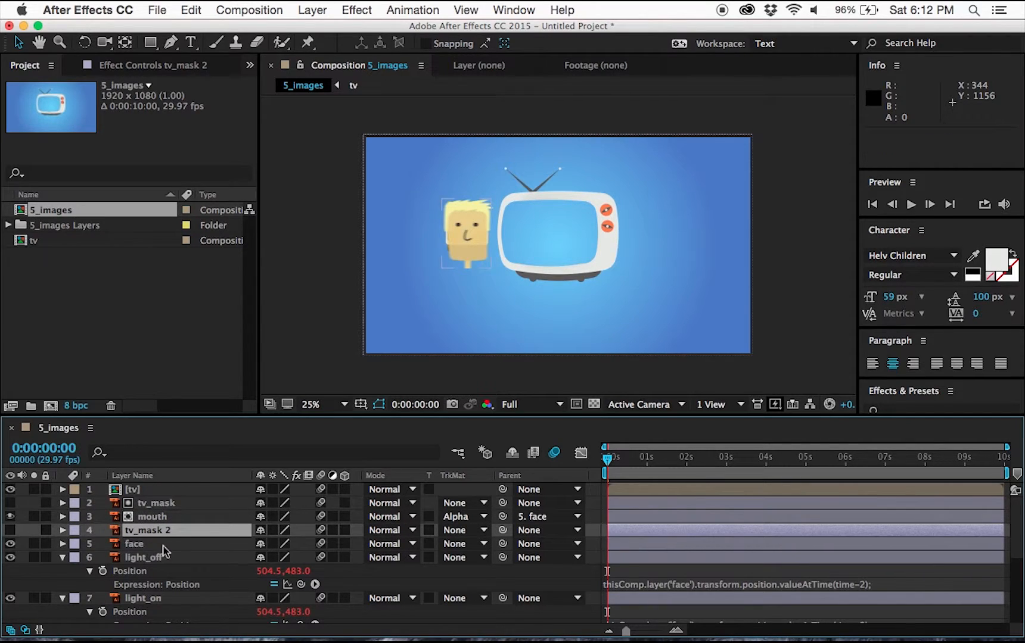
left_click(479, 543)
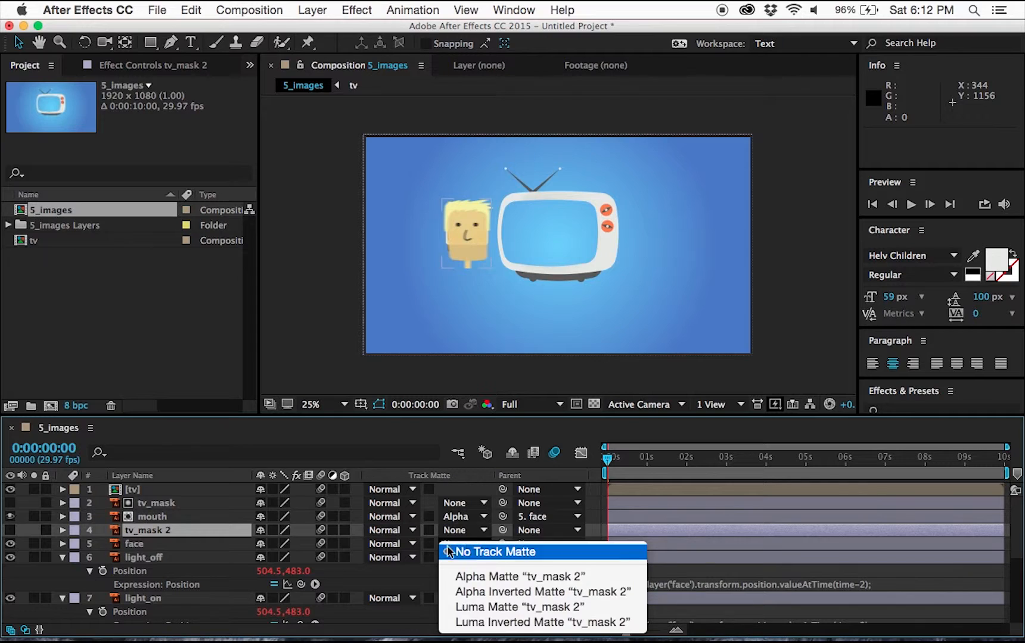
left_click(524, 578)
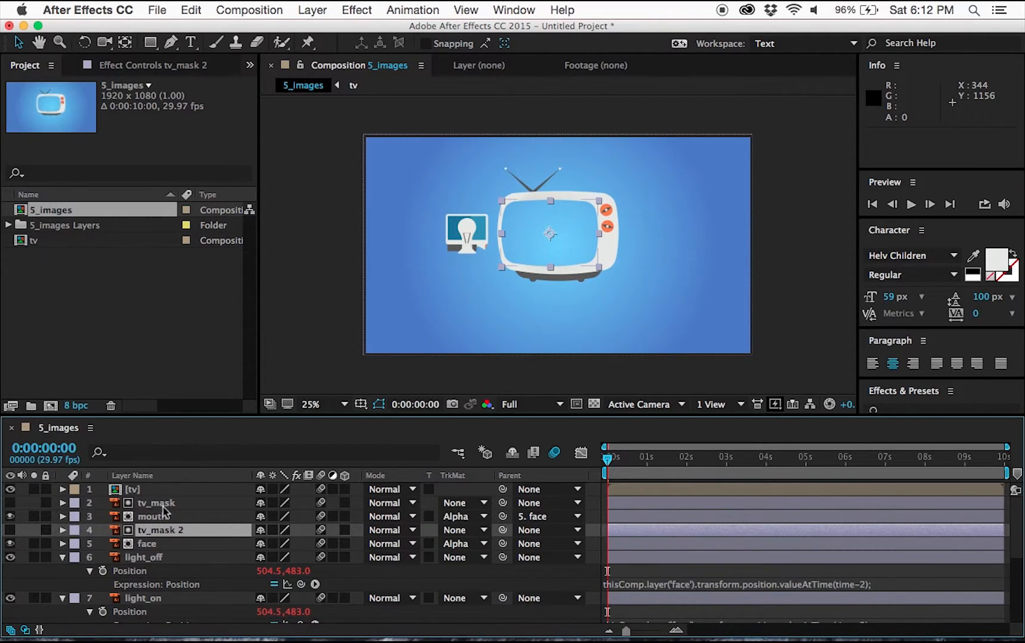
Inspect the mouth layer's track matte options without changing them.
left_click(469, 518)
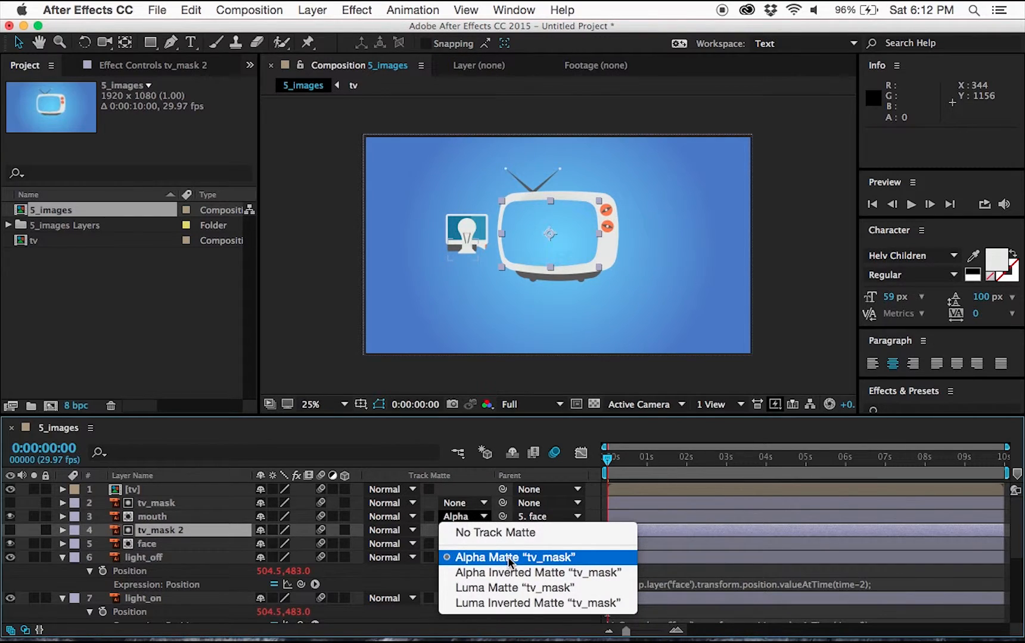
left_click(162, 520)
mouse_move(608, 458)
left_mouse_down()
mouse_move(732, 473)
mouse_move(606, 460)
left_mouse_up()
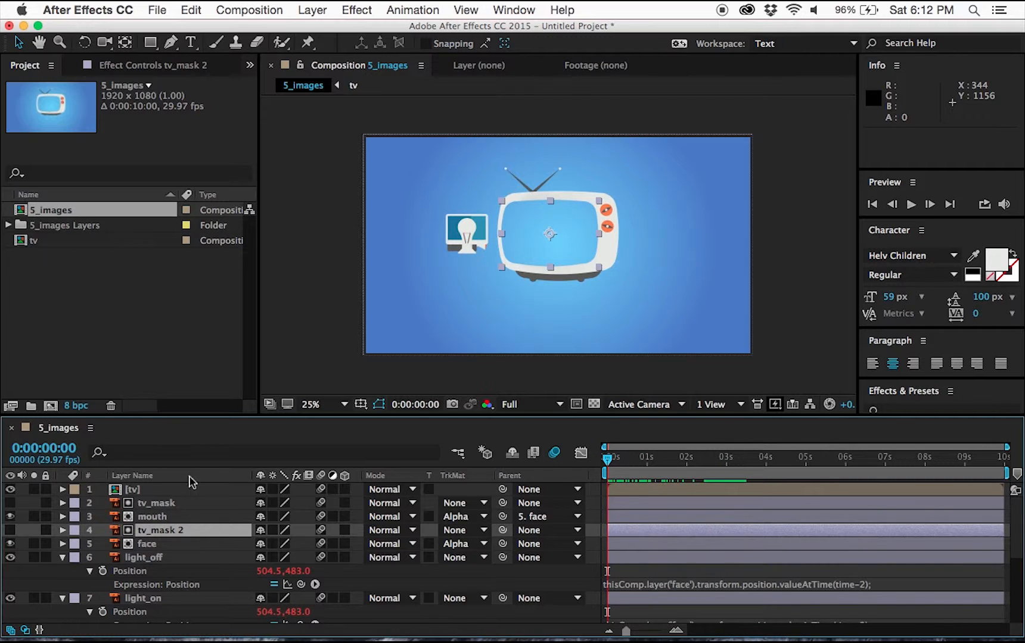
Duplicate tv_mask above the light_off and light_on layers and set both layers' track mattes to Alpha Matte.
scroll(149, 563, "down", 5)
left_click_drag(146, 503, 164, 623)
left_click_drag(156, 530, 160, 581)
key("super+d")
left_click(480, 556)
scroll(480, 555, "up", 5)
left_click(482, 535)
left_click(484, 556)
scroll(503, 539, "up", 5)
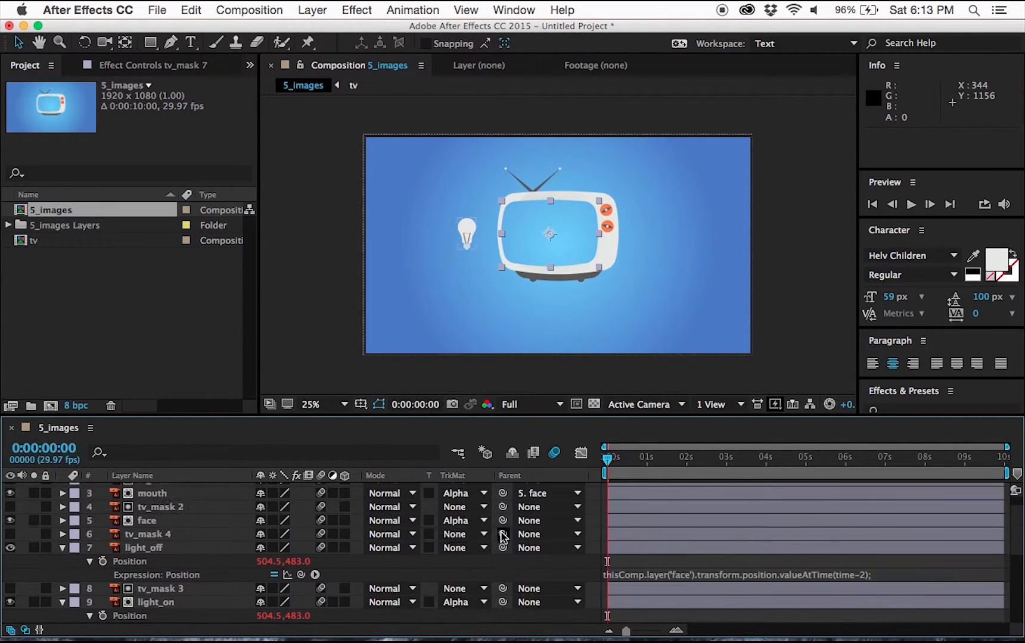
left_click(483, 547)
left_click(484, 567)
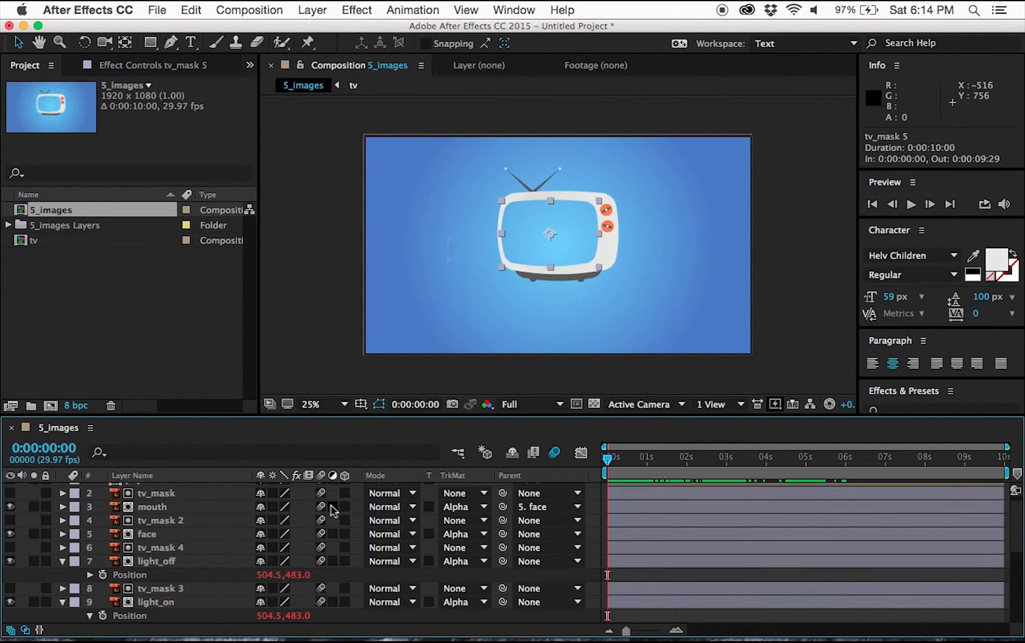
scroll(332, 510, "up", 1)
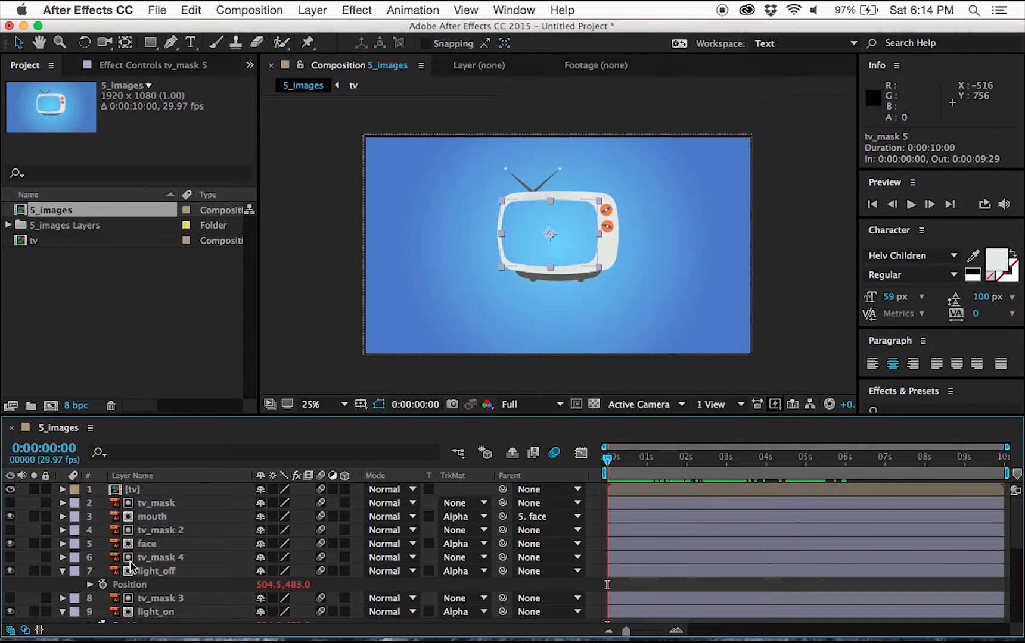
Check the face layer's track matte options without changing them.
scroll(167, 529, "down", 1)
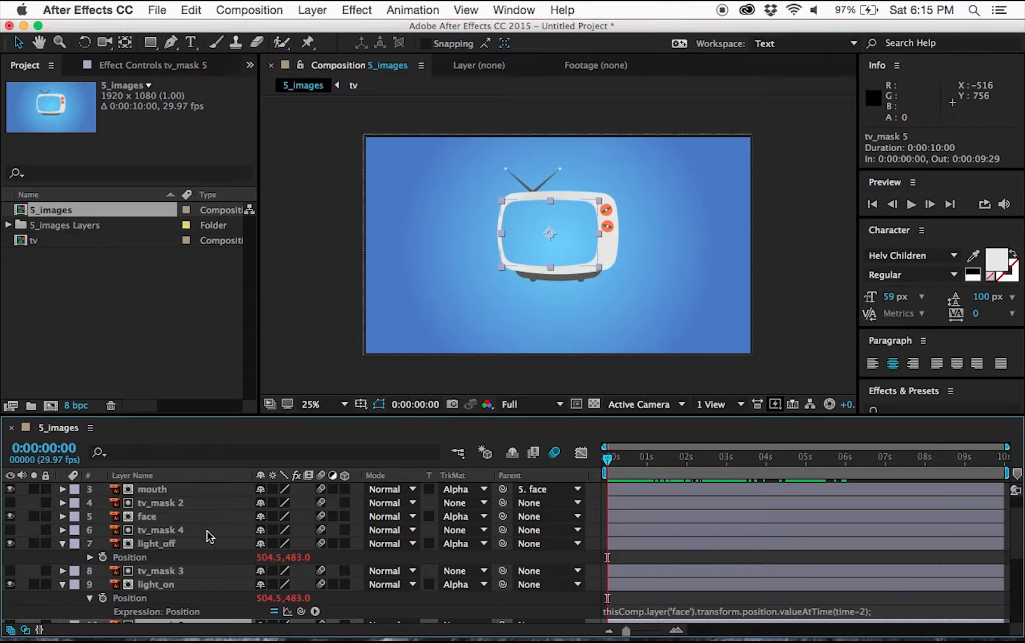
scroll(215, 523, "up", 1)
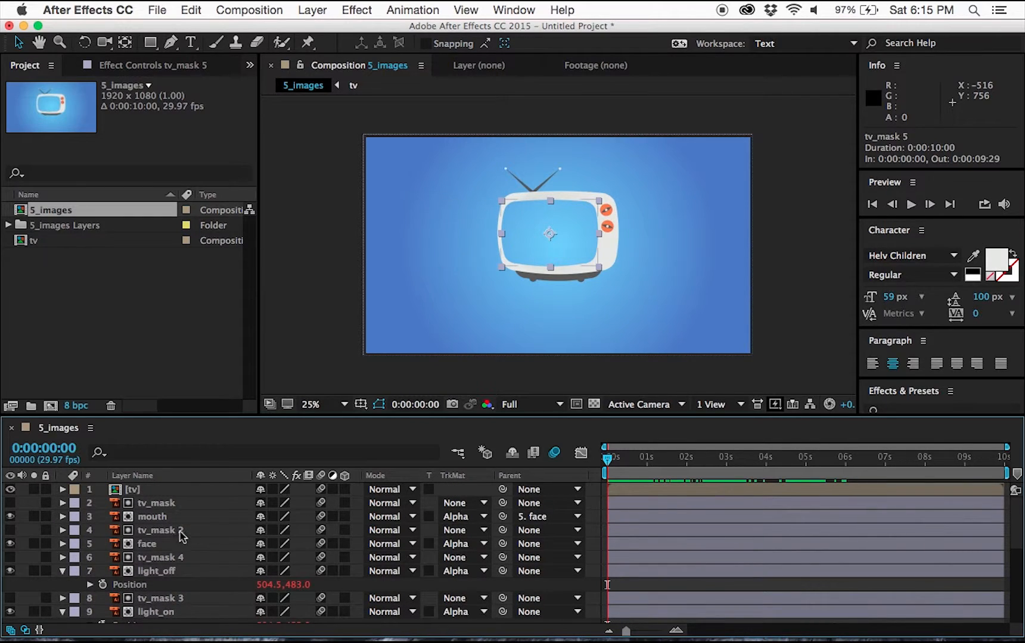
left_click(458, 543)
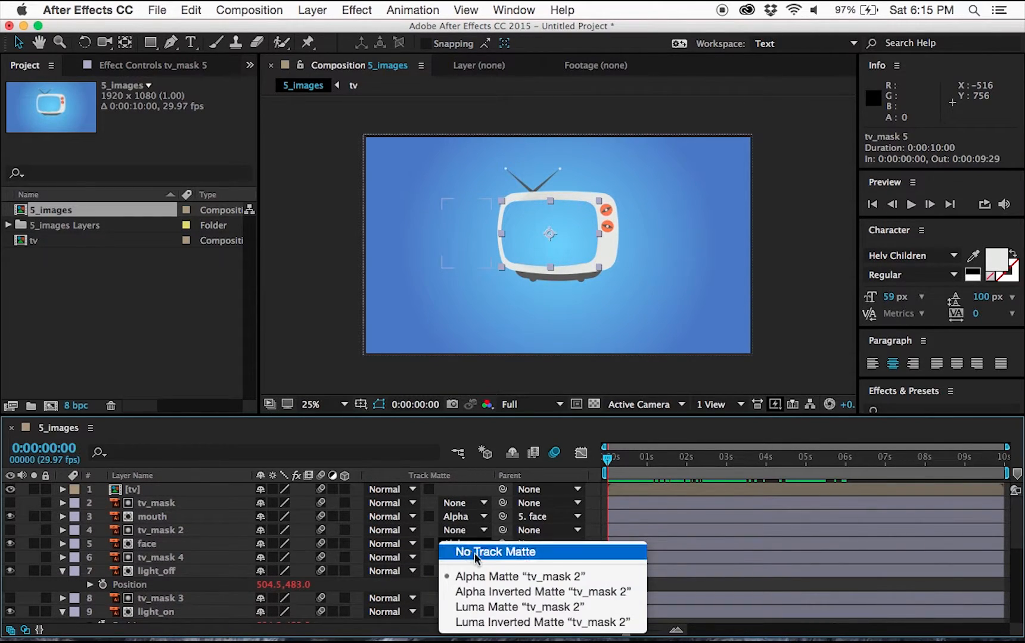
left_click(164, 555)
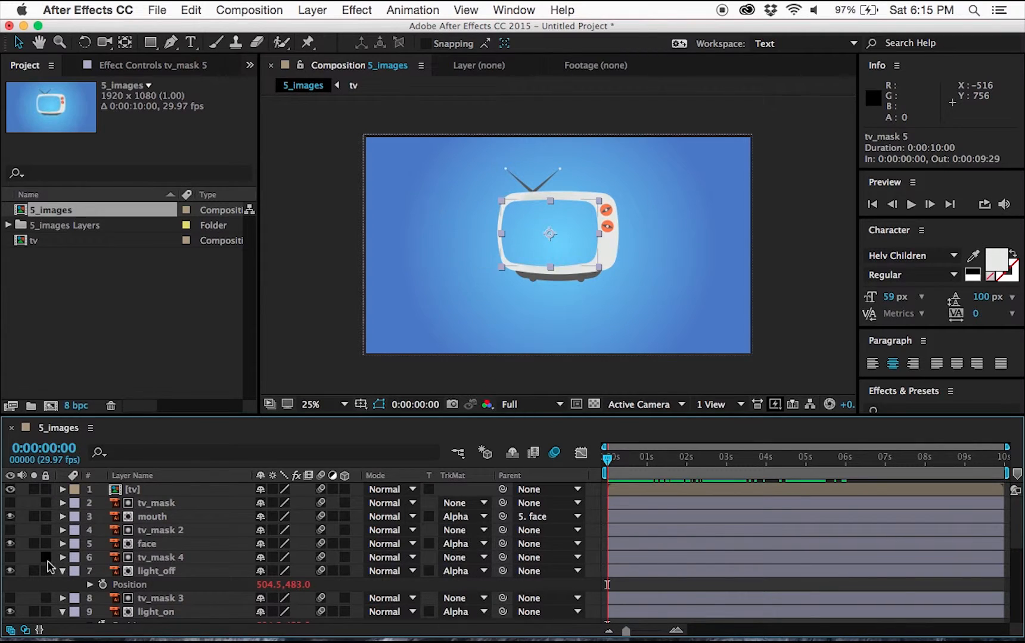
Collapse the expanded properties of the light_off and light_on layers.
left_click(63, 571)
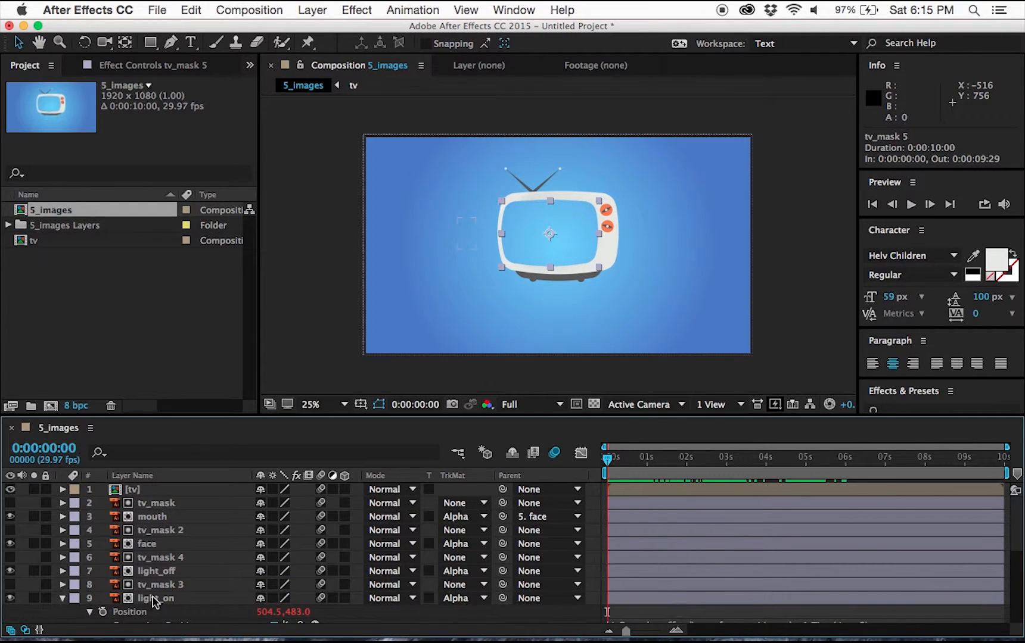
key("super+a")
left_click(63, 598)
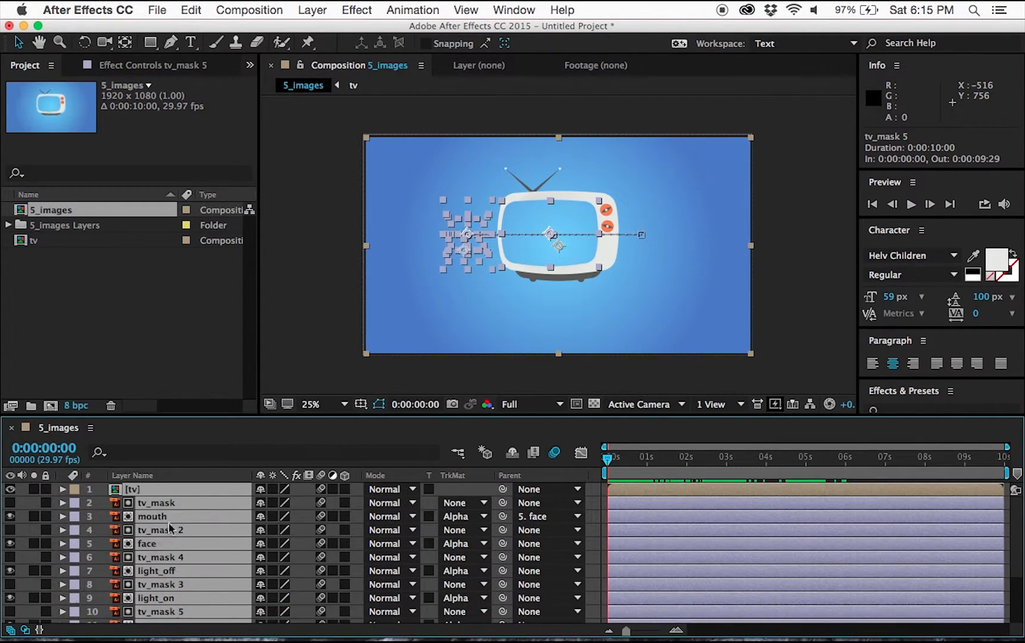
scroll(175, 539, "down", 5)
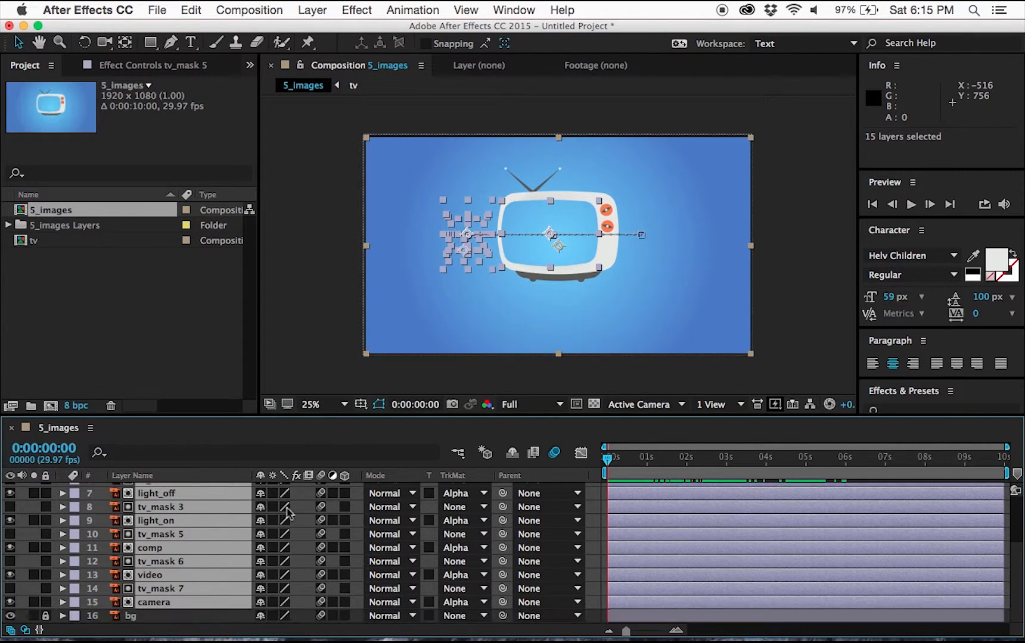
key("super+shift+a")
scroll(210, 514, "up", 5)
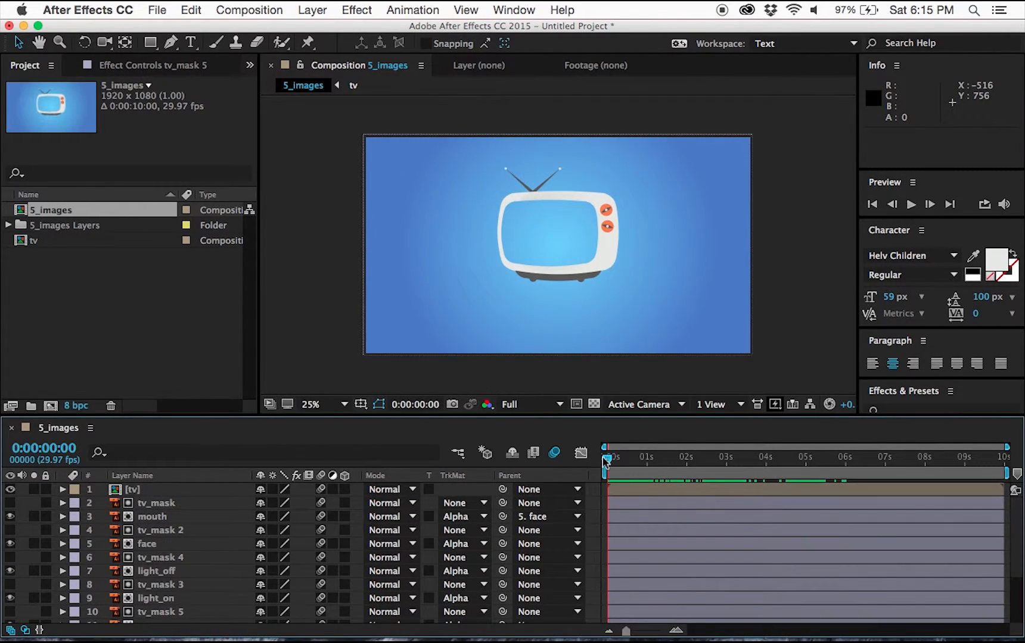
Preview the animation.
key("space")
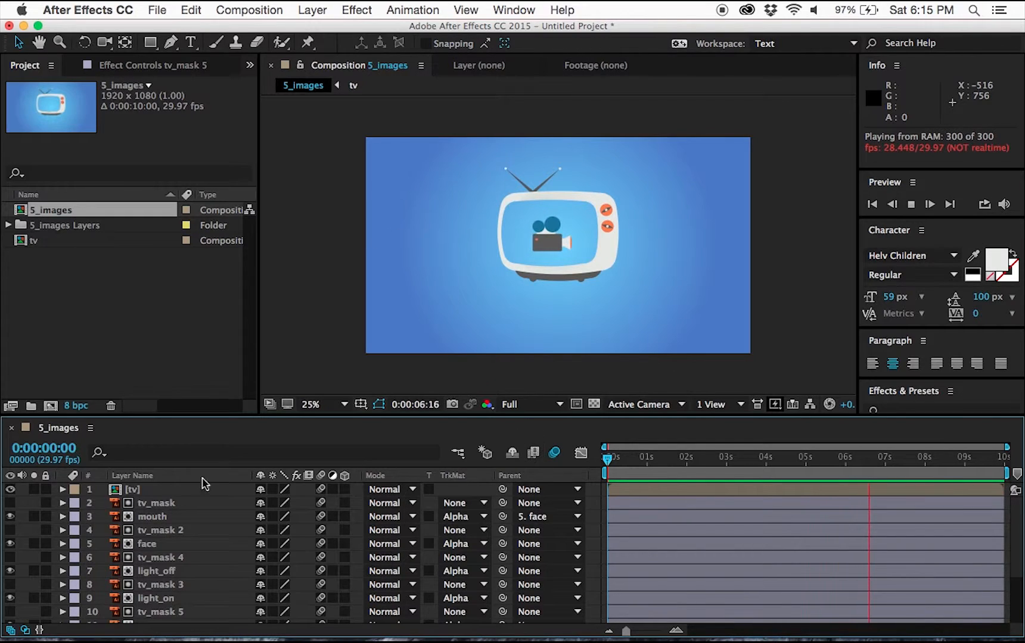
key("space")
Pre-compose tv_mask 4, light_off, tv_mask 3 and light_on into a new composition named light.
scroll(212, 508, "down", 3)
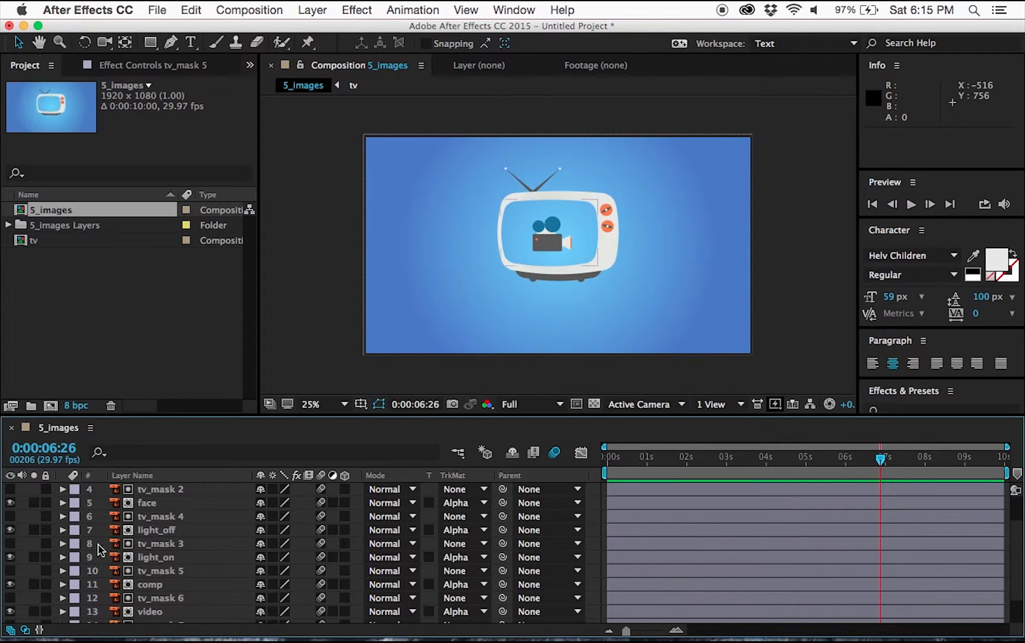
scroll(194, 549, "up", 3)
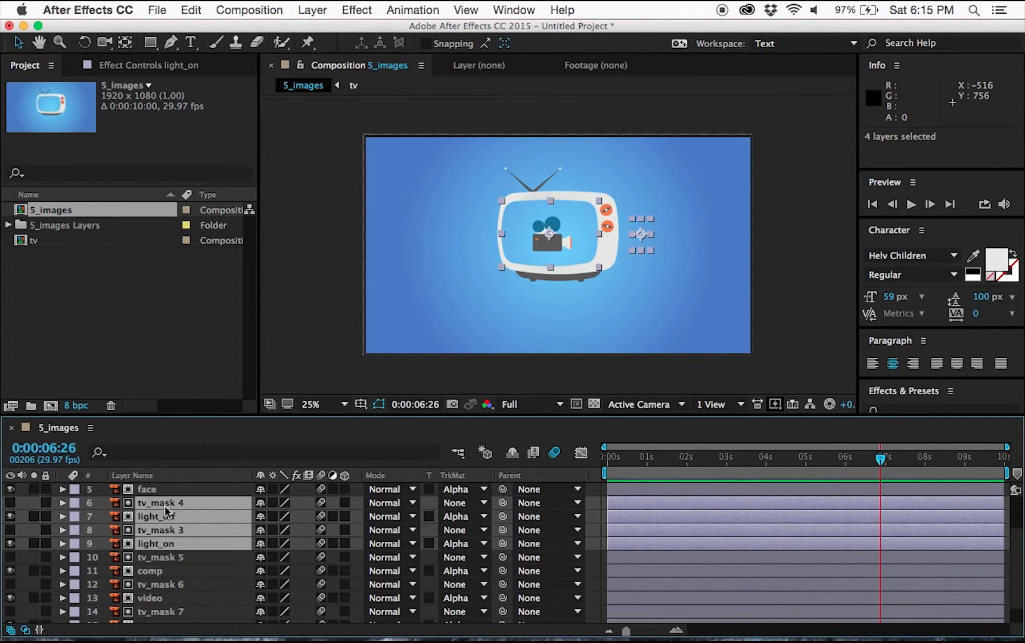
right_click(169, 511)
left_click(191, 428)
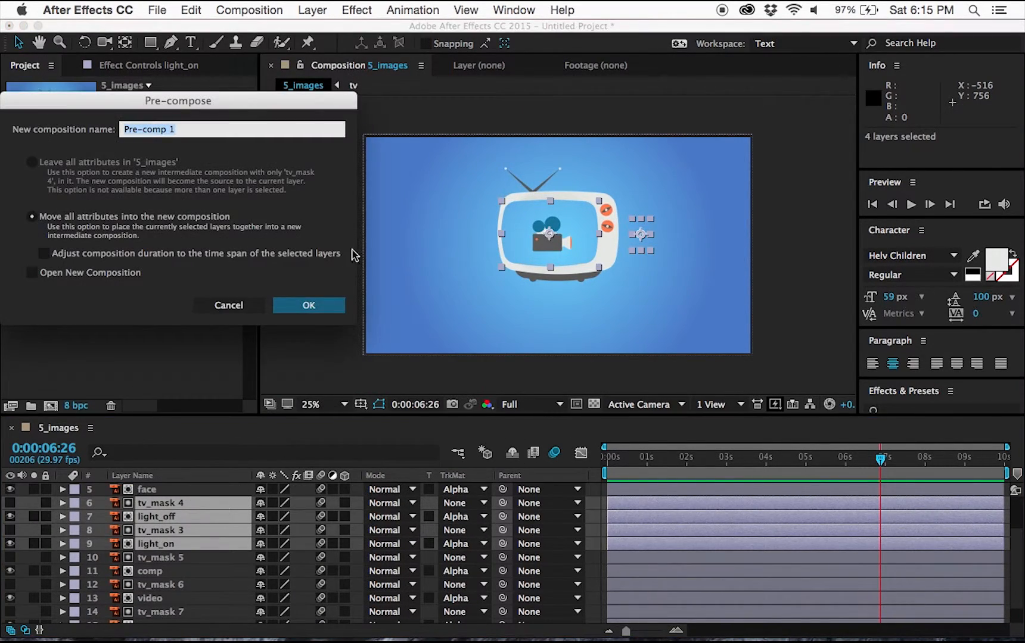
type("ligh")
left_click(307, 306)
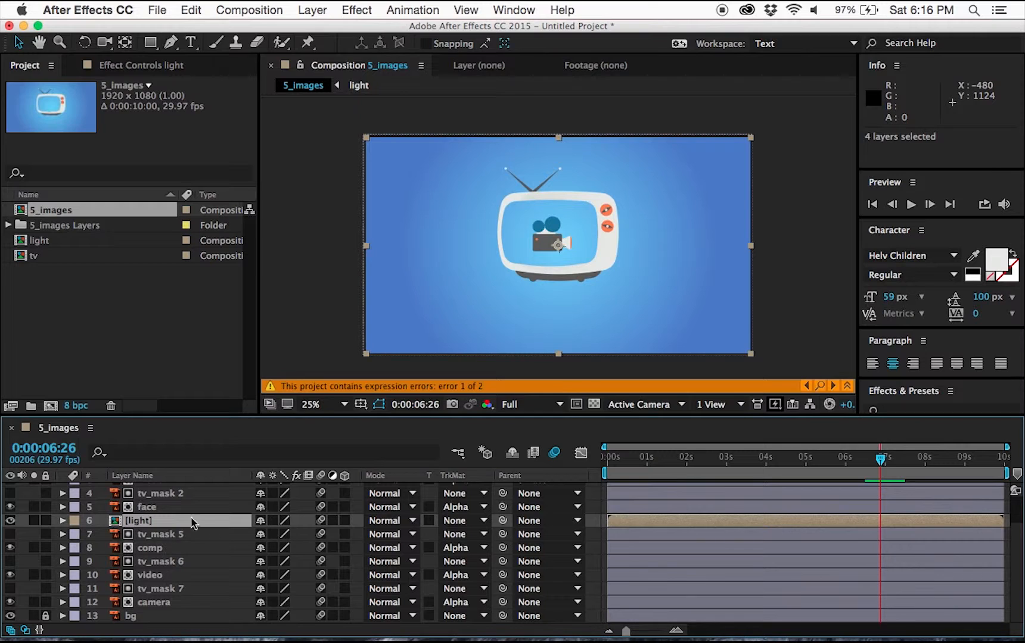
Open the light composition and reveal the Position expressions of light_off and light_on.
double_click(117, 523)
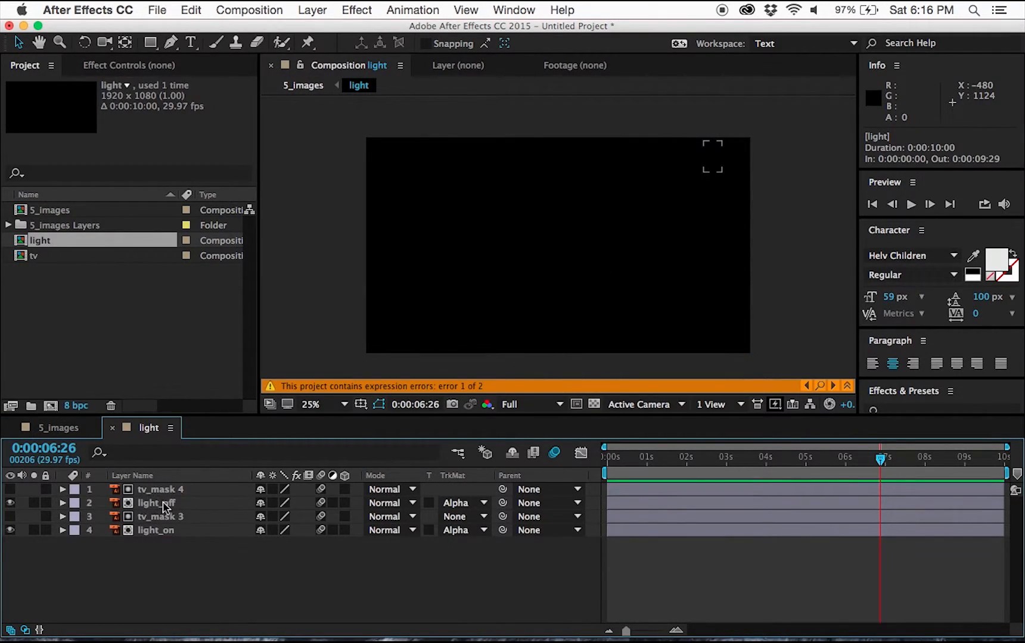
left_click(164, 507)
left_click(153, 532, "super")
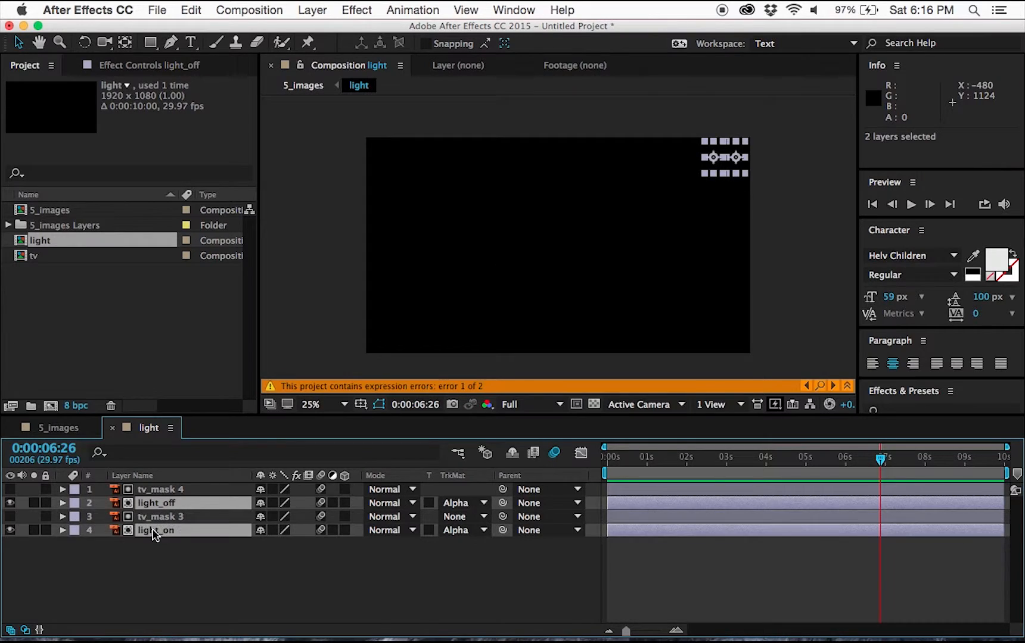
key("p")
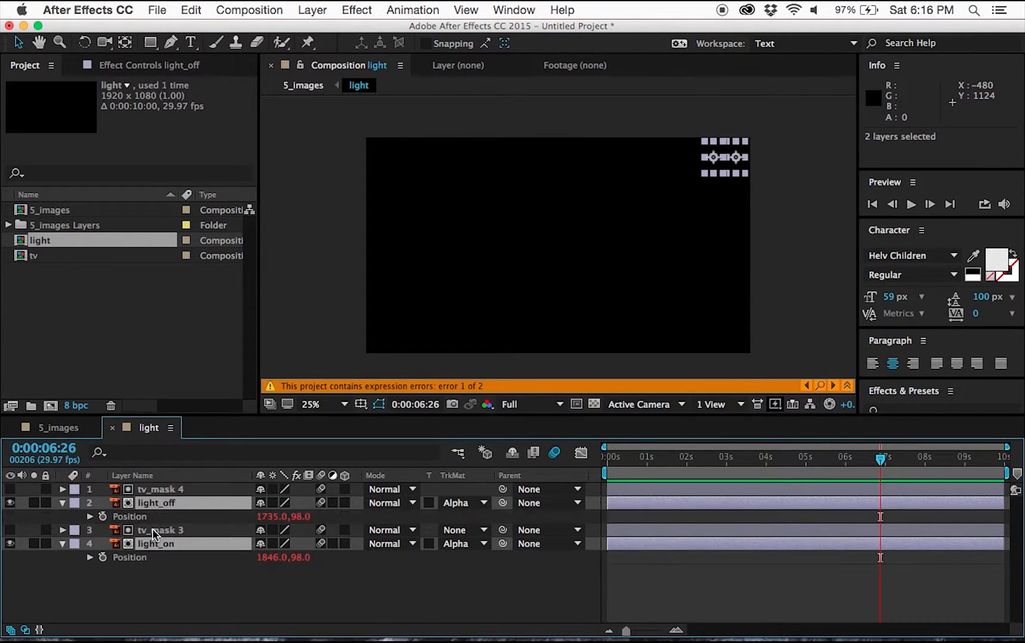
left_click(102, 516, "alt")
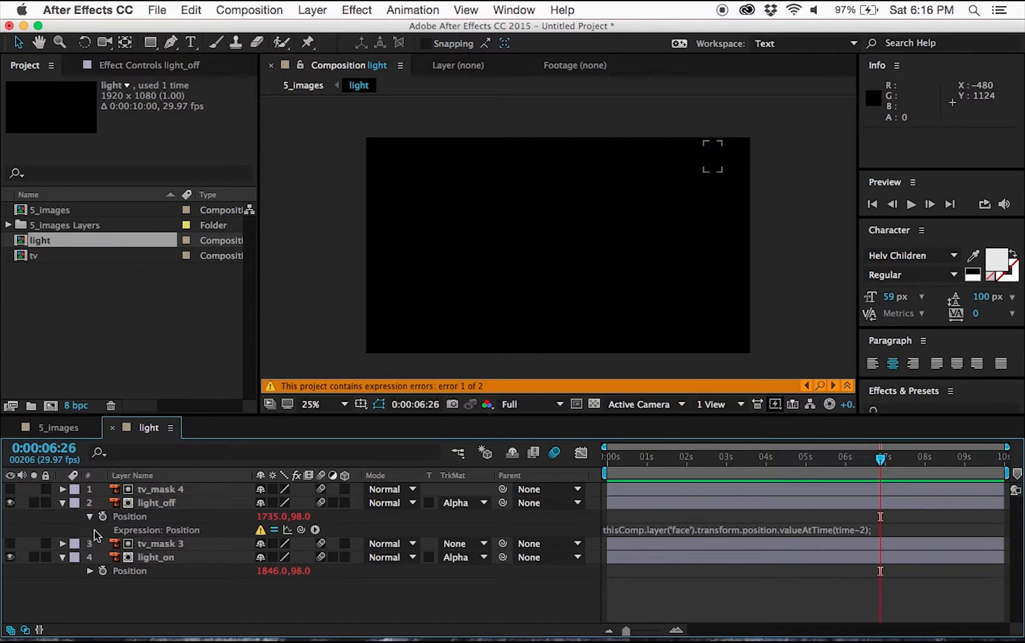
left_click(102, 571, "alt")
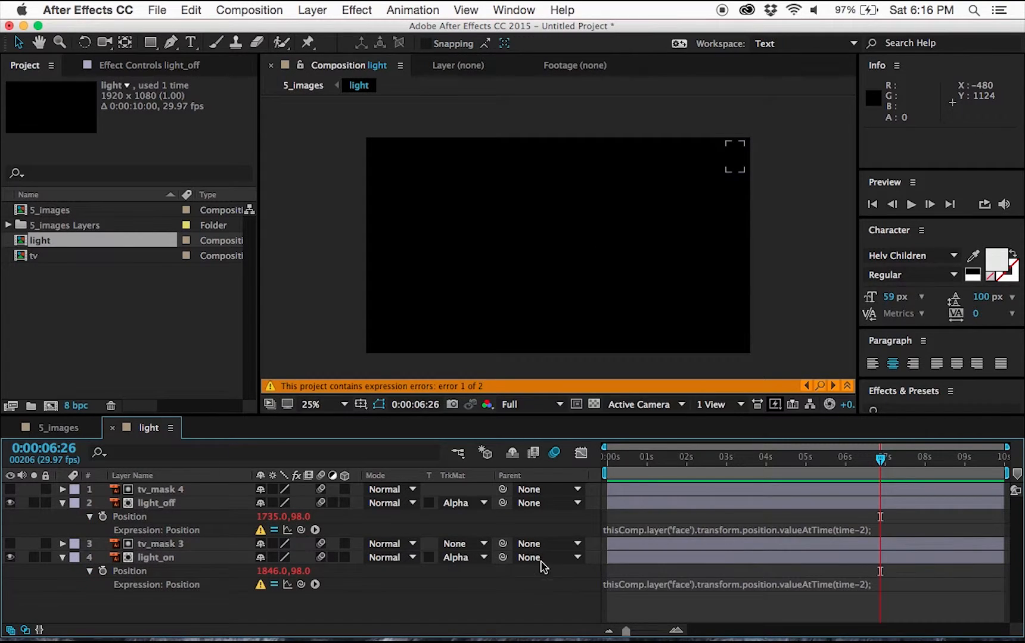
left_click(625, 531)
left_click(620, 530)
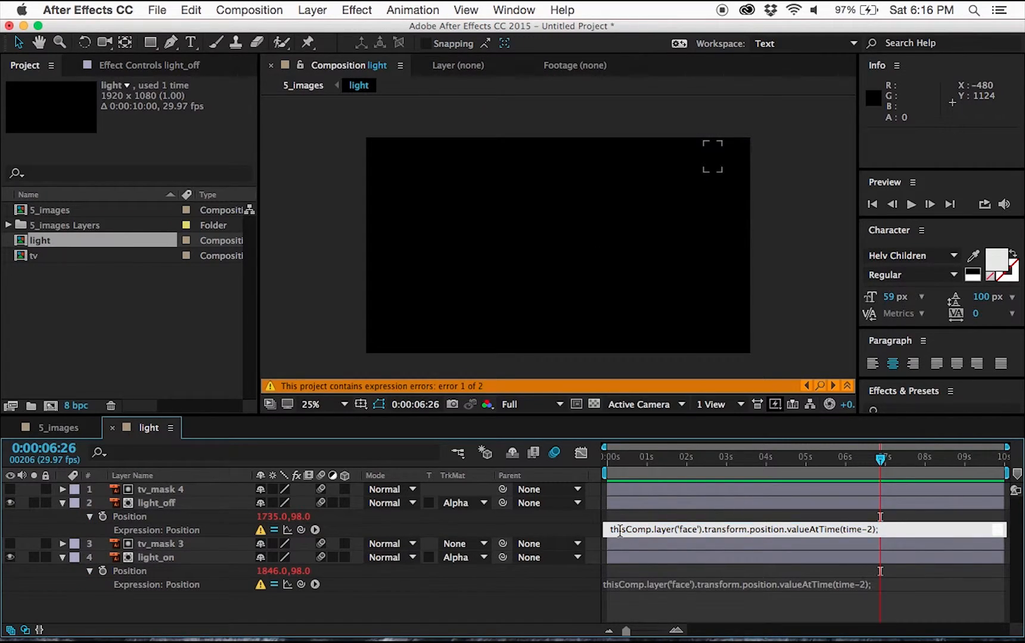
double_click(689, 529)
left_click(59, 429)
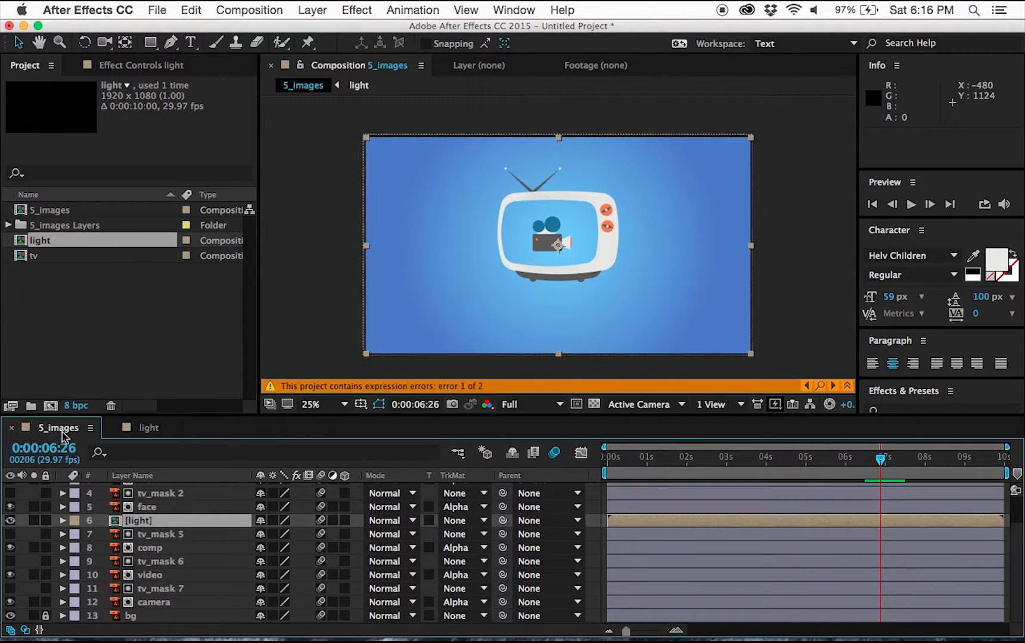
left_click(146, 429)
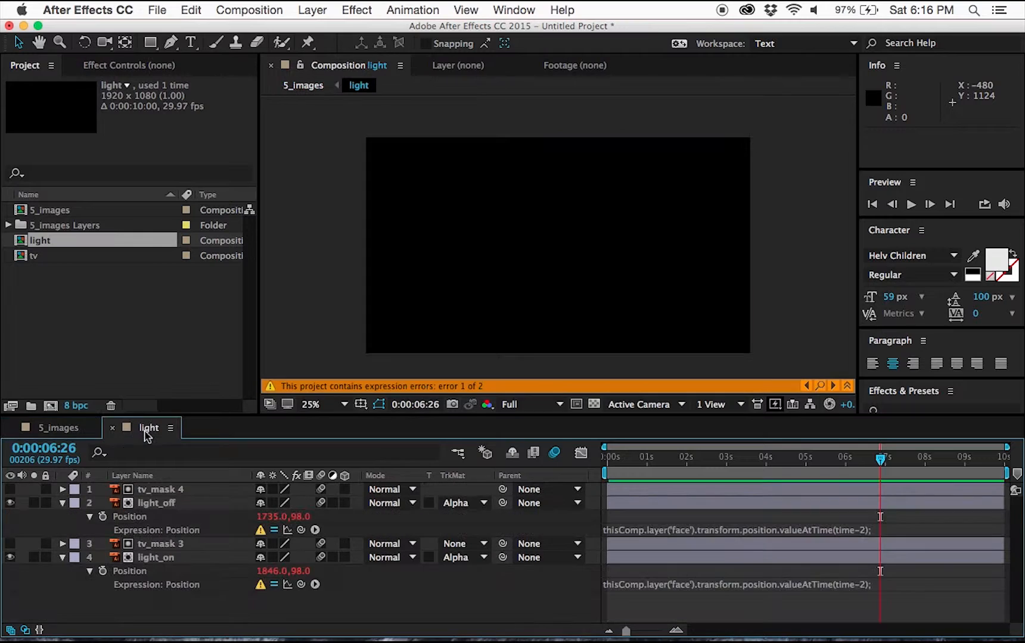
Change light_off's expression to reference comp('5_images').layer('face') instead of thisComp.
left_click(645, 531)
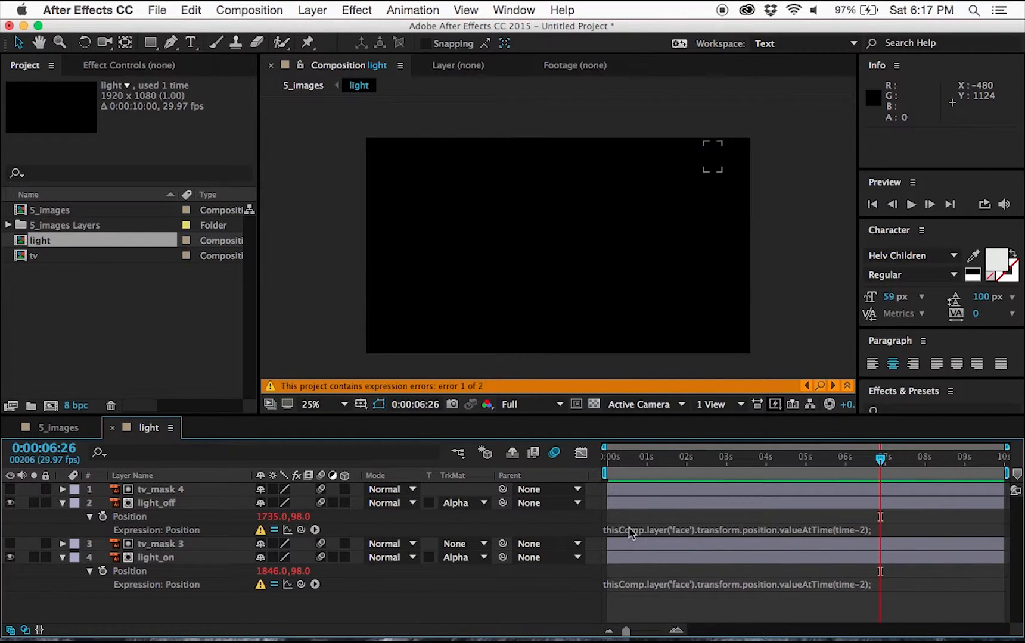
left_click(633, 533)
left_click(652, 529)
key("BackSpace")
key("BackSpace")
key("BackSpace")
key("BackSpace")
key("BackSpace")
key("BackSpace")
key("BackSpace")
key("BackSpace")
key("BackSpace")
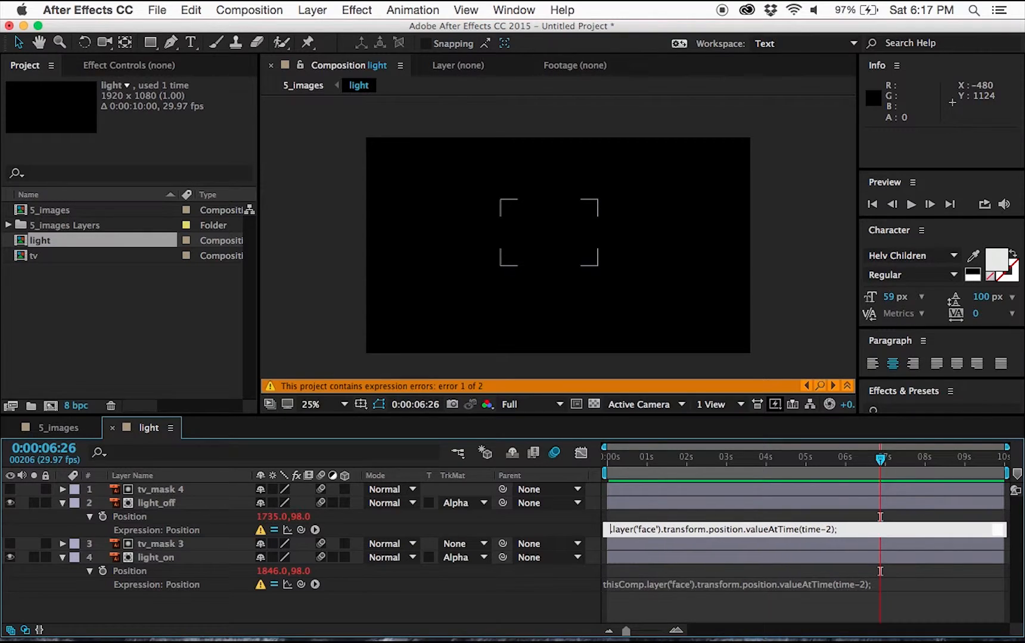
type("comp")
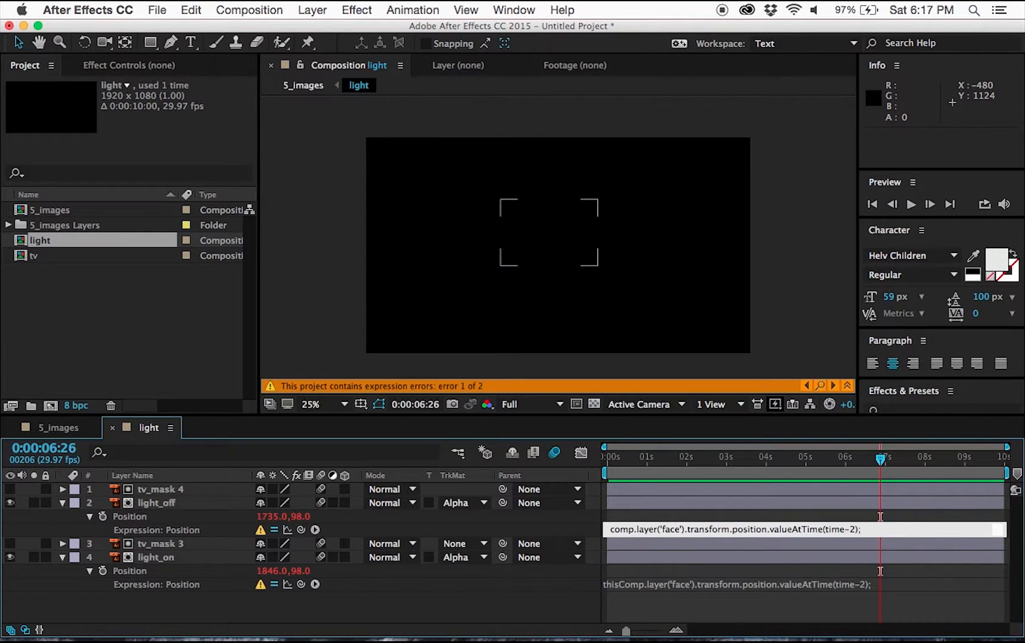
type("('5_images")
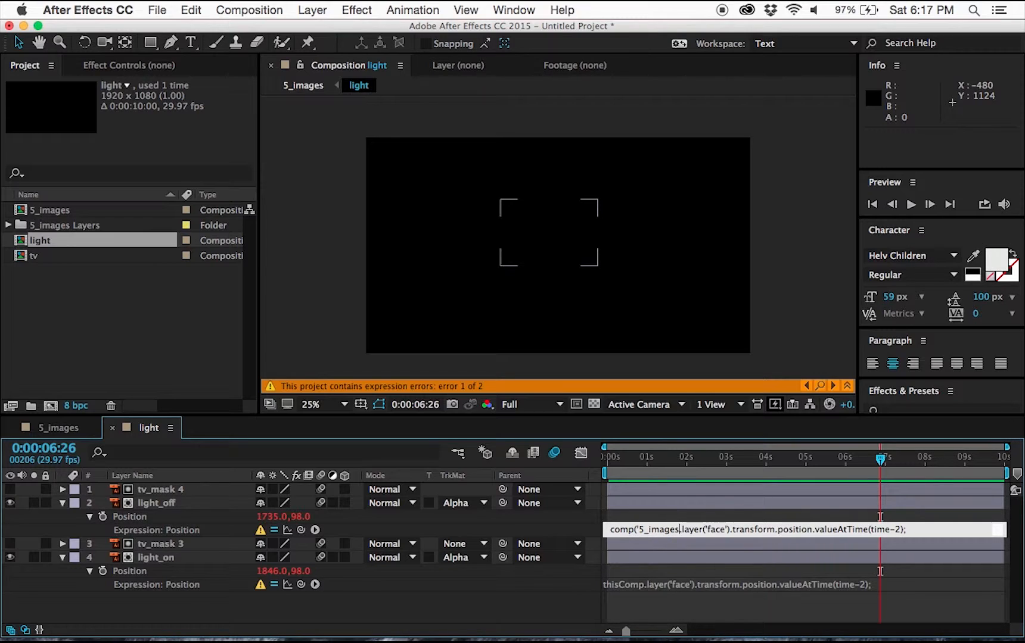
type("')")
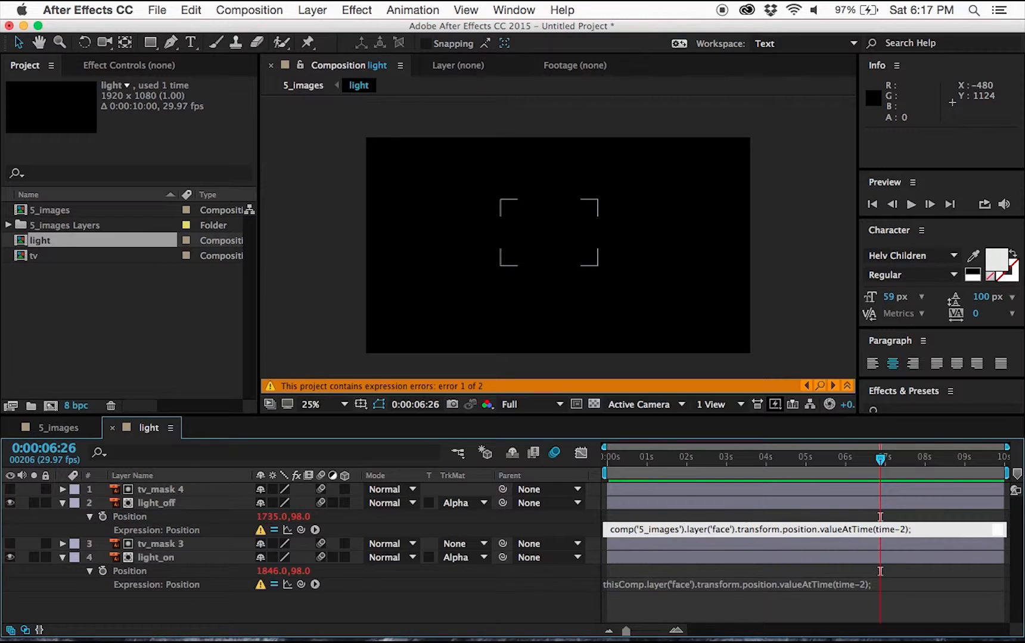
left_click(639, 505)
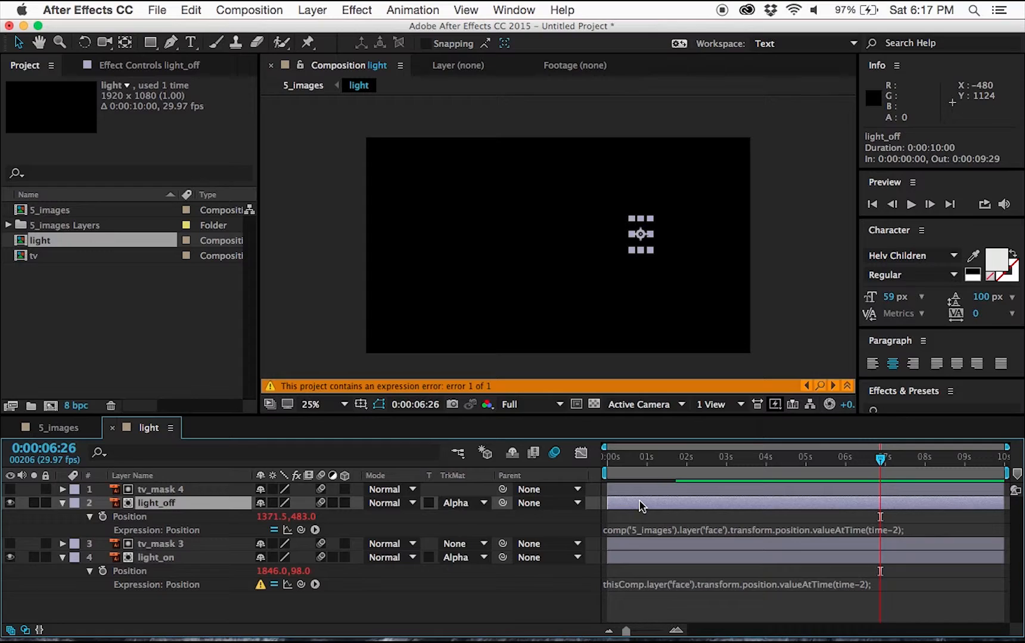
Change light_on's expression to reference comp('5_images').layer('face') instead of thisComp.
left_click(640, 587)
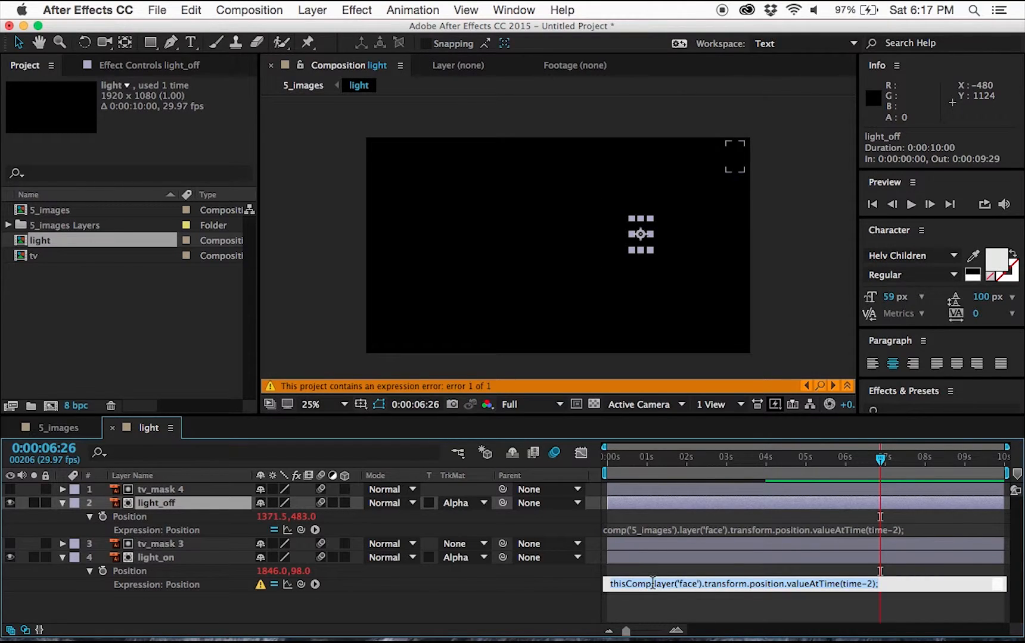
double_click(630, 583)
type("comp(")
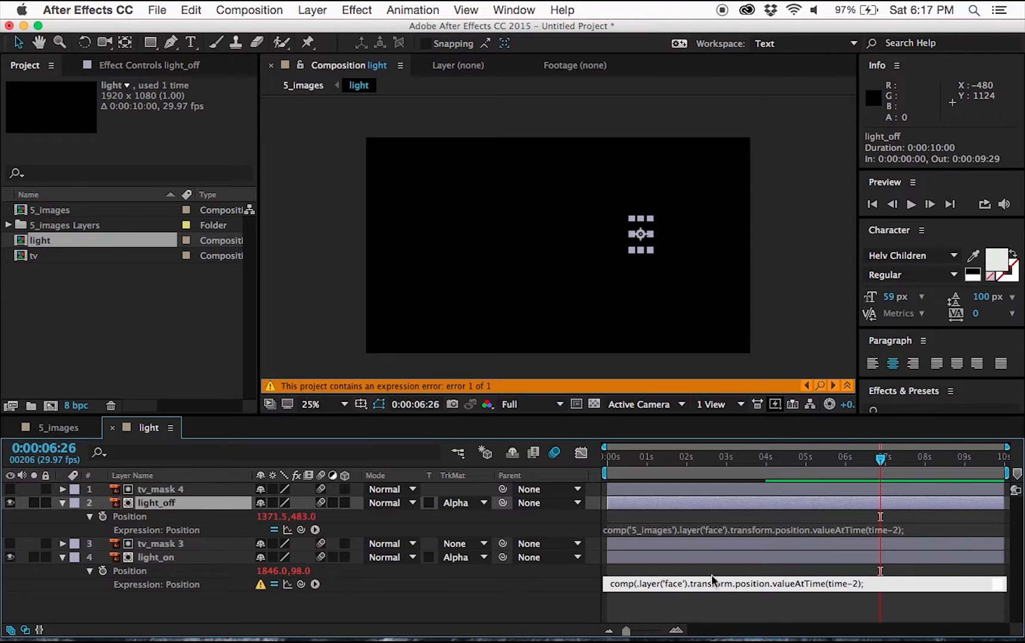
left_click(663, 532)
left_click(678, 532)
left_click(684, 529)
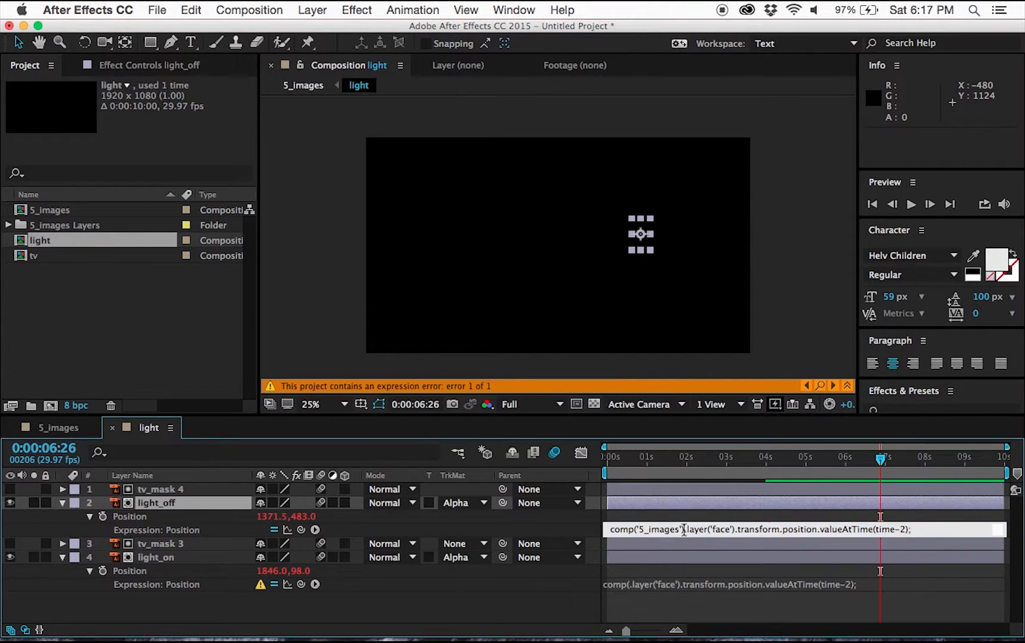
left_click_drag(676, 530, 641, 529)
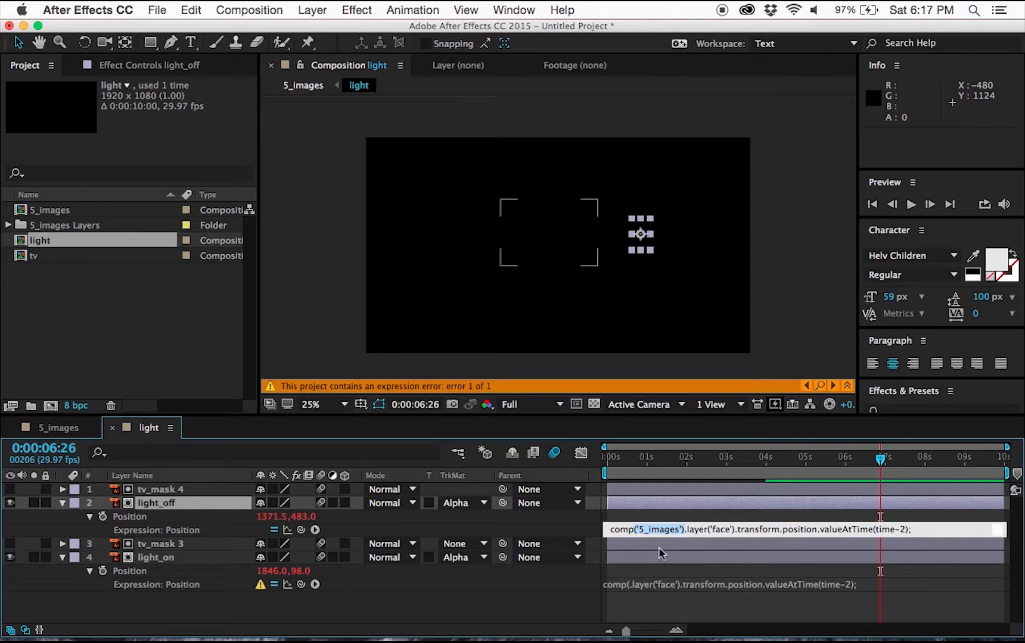
left_click(630, 585)
left_click(635, 582)
key("BackSpace")
type("('5_images')")
left_click(476, 599)
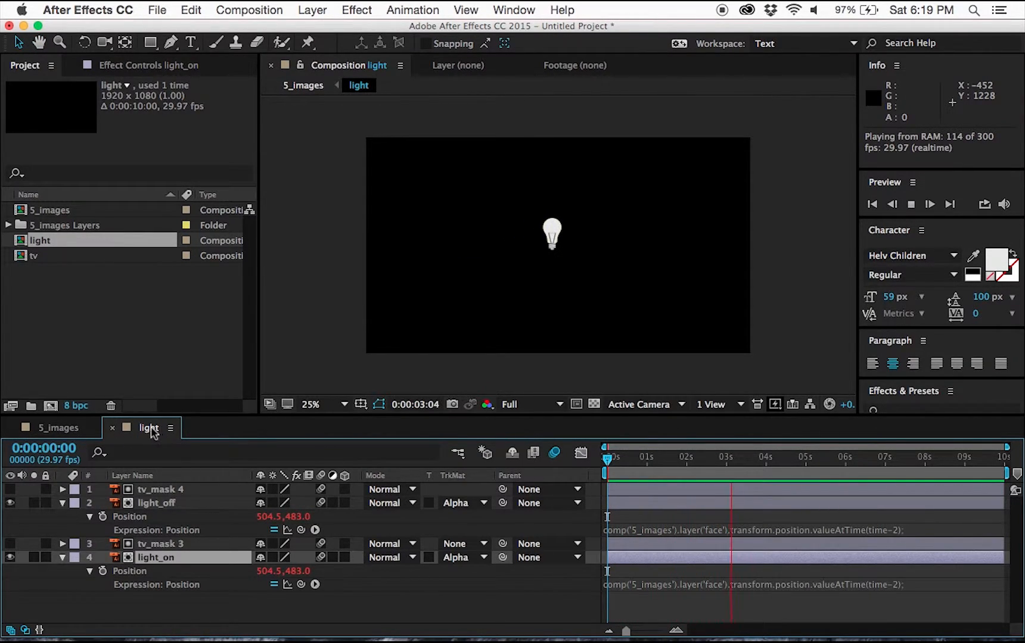
Preview the light composition and collapse its layer properties.
key("space")
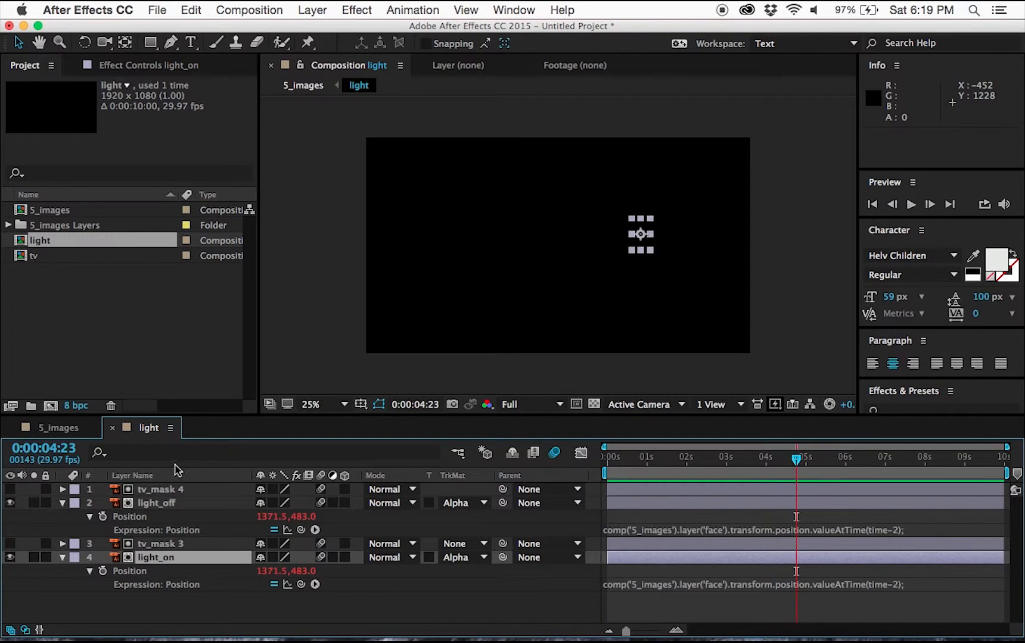
left_click(62, 502)
left_click(62, 530)
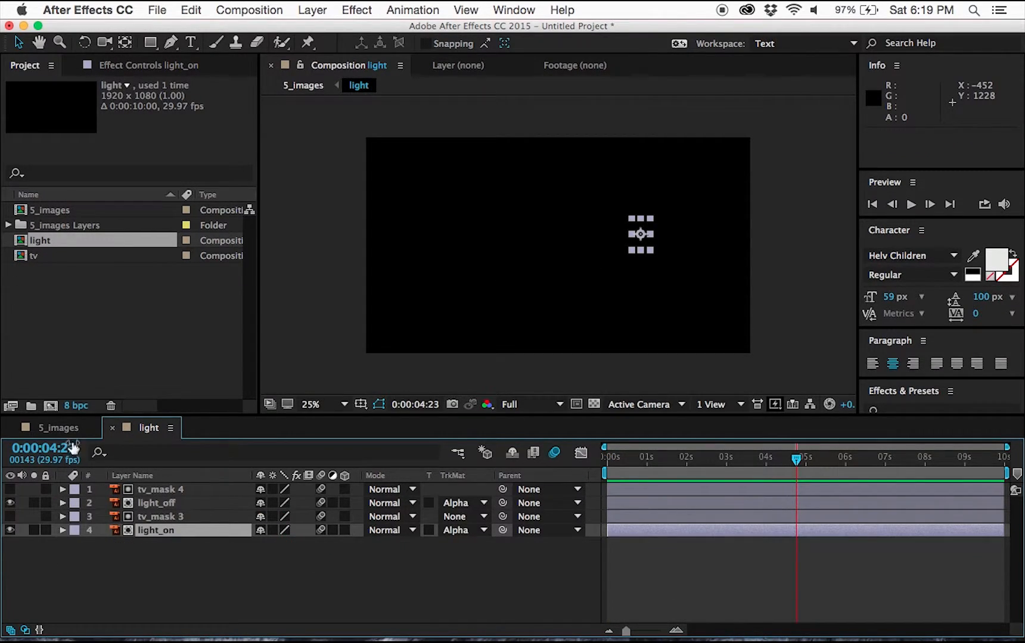
Return to the 5_images composition and move the current time to the start.
left_click(66, 428)
left_click_drag(637, 464, 575, 464)
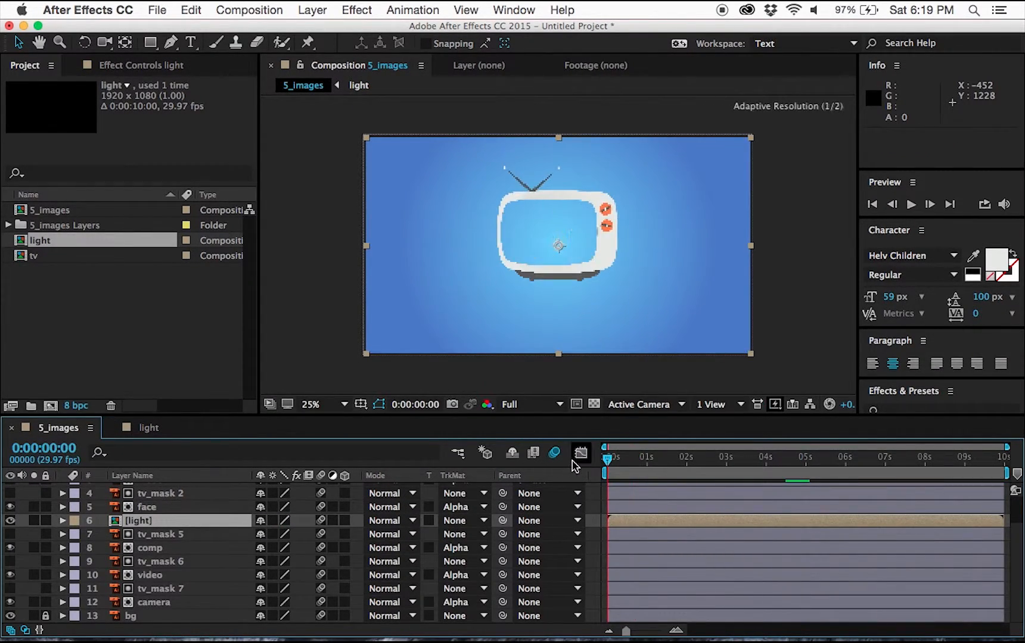